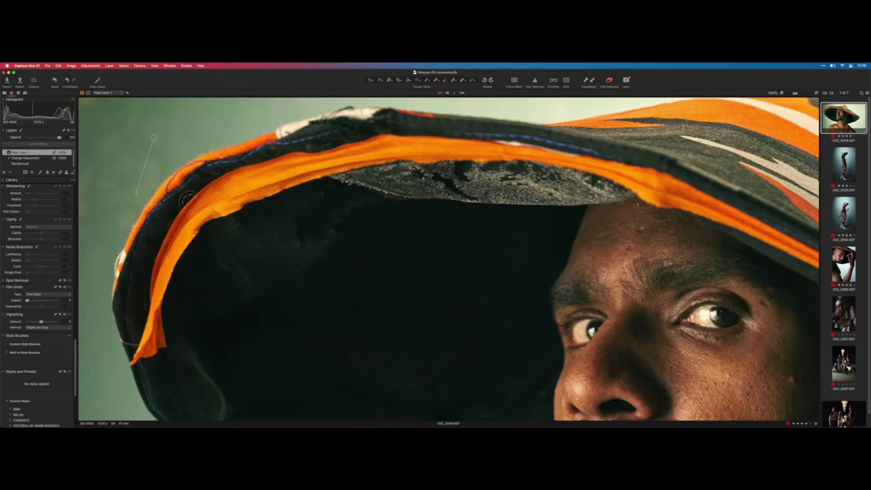
Step: Heal a spot on the dark underside of the hat on the heal layer and check the rest of the brim
scroll(240, 254, "down", 3)
left_click_drag(269, 277, 285, 269)
scroll(272, 273, "down", 3)
scroll(440, 351, "up", 5)
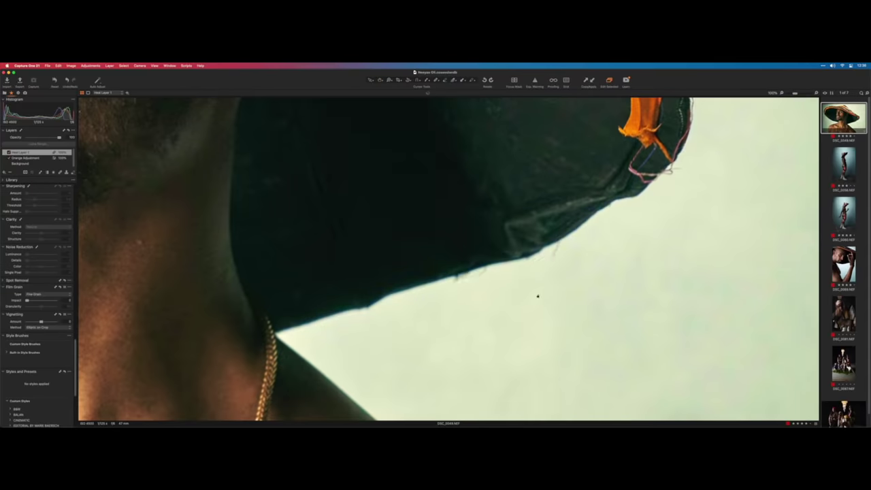
scroll(537, 297, "up", 3)
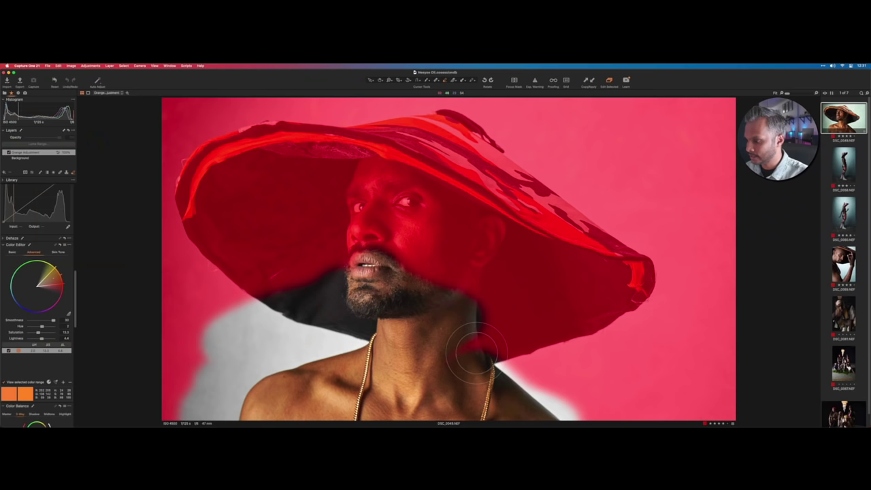
Step: Erase the Orange Adjustment layer's mask from the shaded side of the neck and from the front edge of the face
left_click_drag(473, 352, 474, 279)
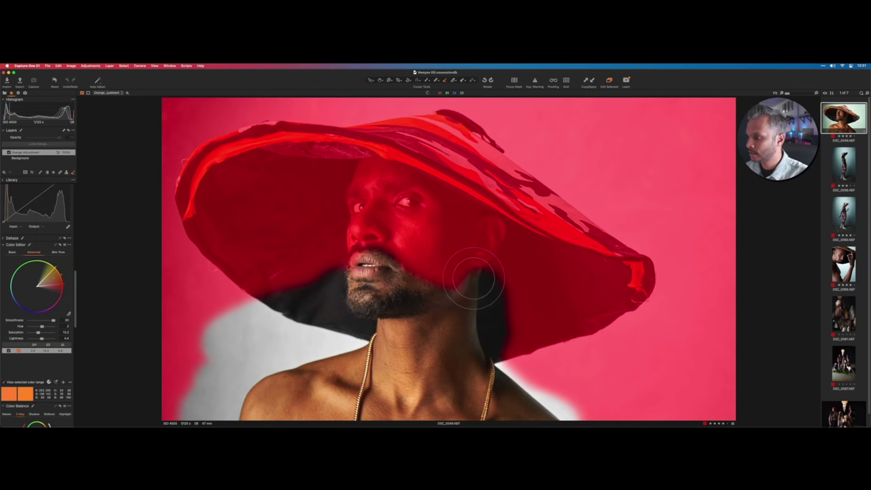
left_click_drag(358, 314, 347, 256)
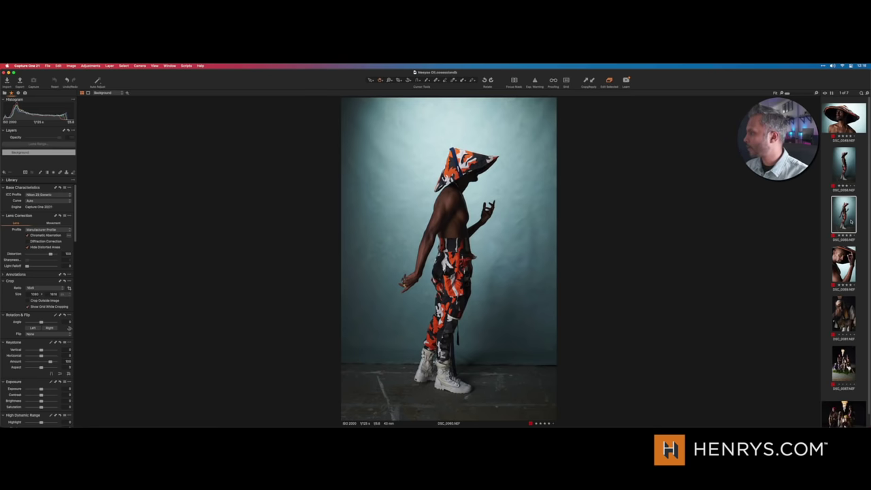
Step: Browse through the full-length shots and open the hat portrait DSC_0049.NEF
key("Down")
key("Up")
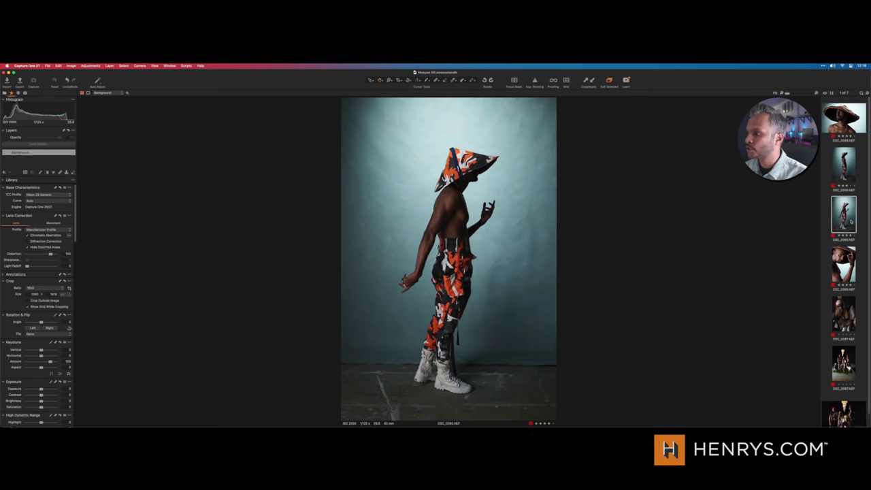
key("Up")
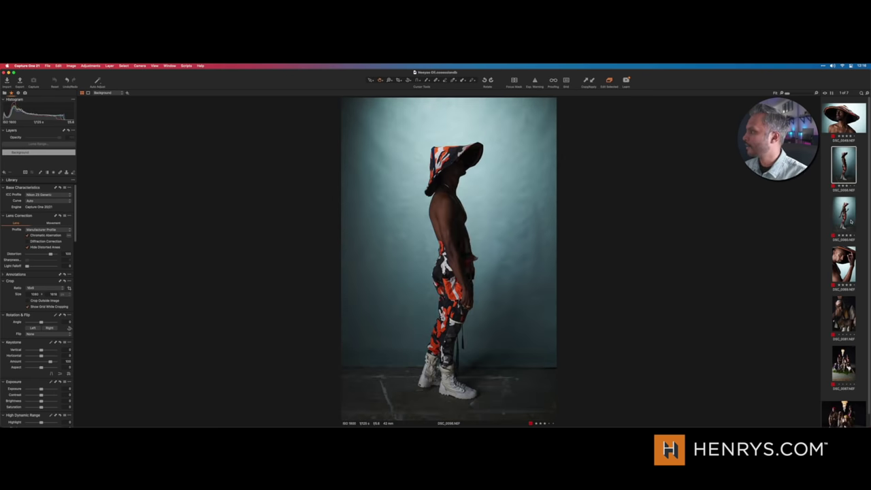
key("Up")
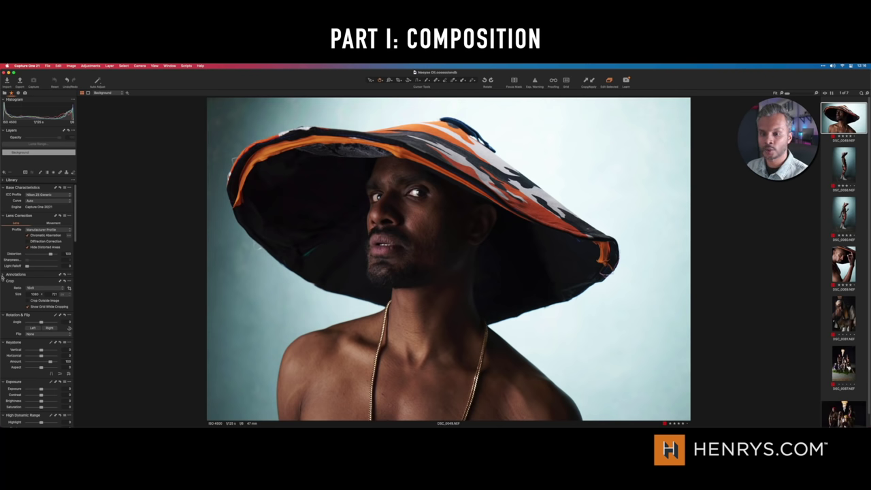
Step: Annotate the portrait in red, tracing the lines of the hat brim towards the face and circling the eyes
left_click(18, 275)
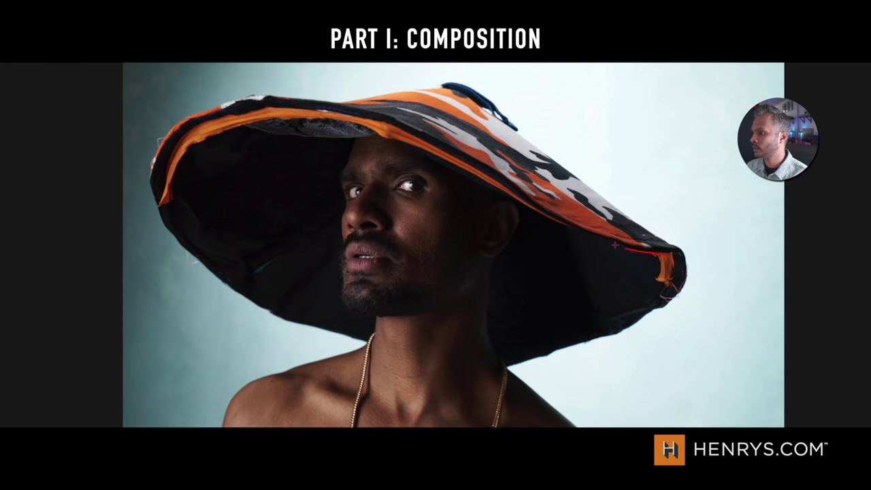
mouse_move(601, 240)
left_mouse_down()
mouse_move(444, 179)
mouse_move(336, 162)
mouse_move(179, 188)
left_mouse_up()
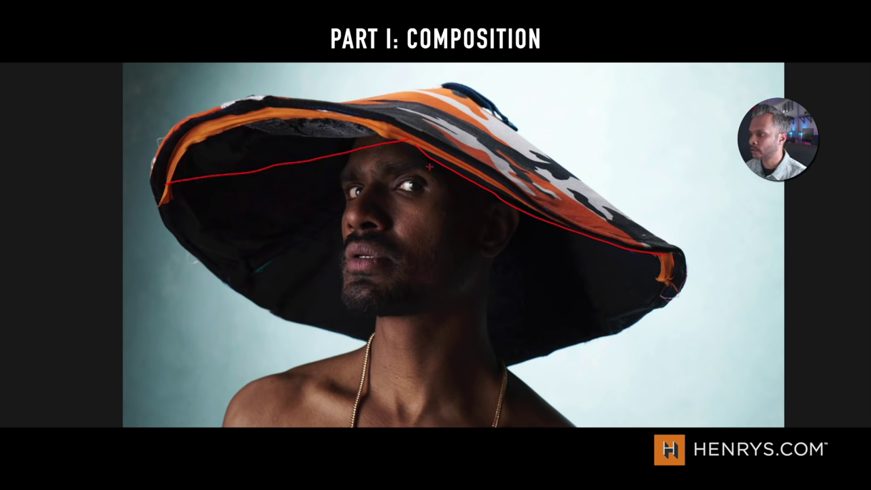
mouse_move(429, 166)
left_mouse_down()
mouse_move(363, 164)
mouse_move(323, 211)
mouse_move(423, 220)
mouse_move(382, 154)
left_mouse_up()
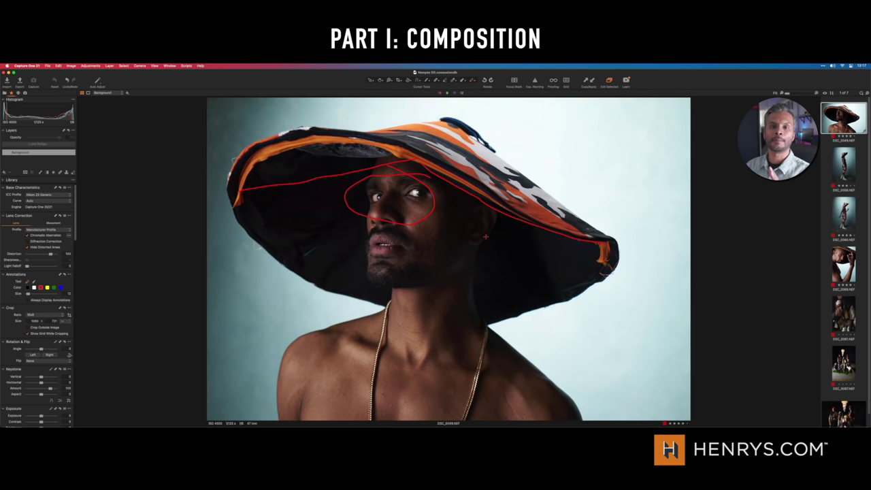
Step: Crop the portrait at a 16x9 ratio, cutting away the lower chest and keeping the full hat in frame
key("c")
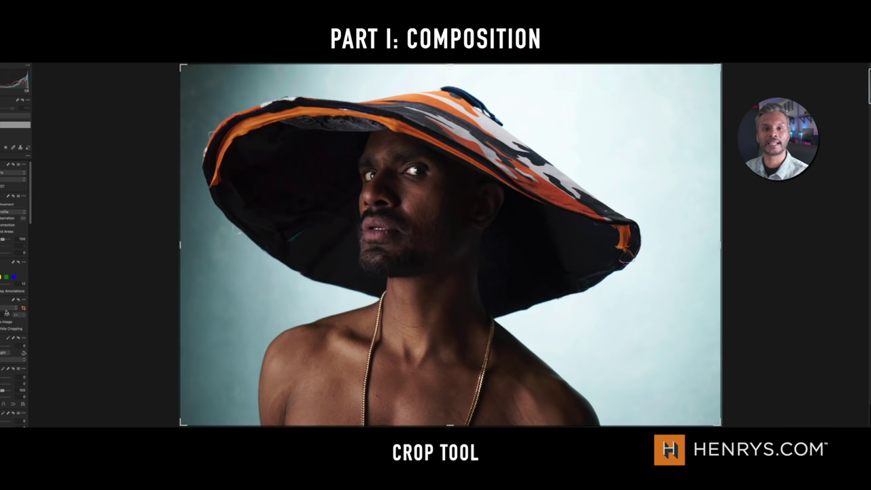
left_click_drag(183, 420, 237, 374)
left_click_drag(181, 368, 209, 354)
left_click_drag(287, 299, 270, 305)
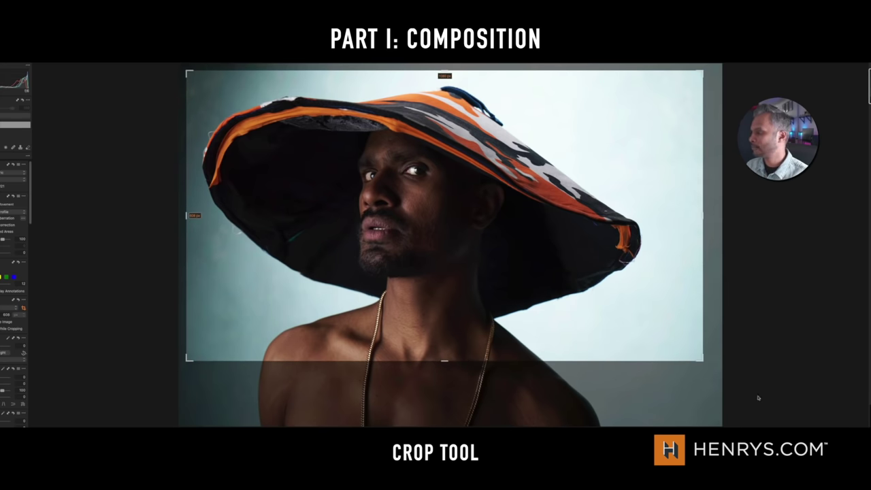
left_click(704, 357)
left_click_drag(704, 357, 722, 372)
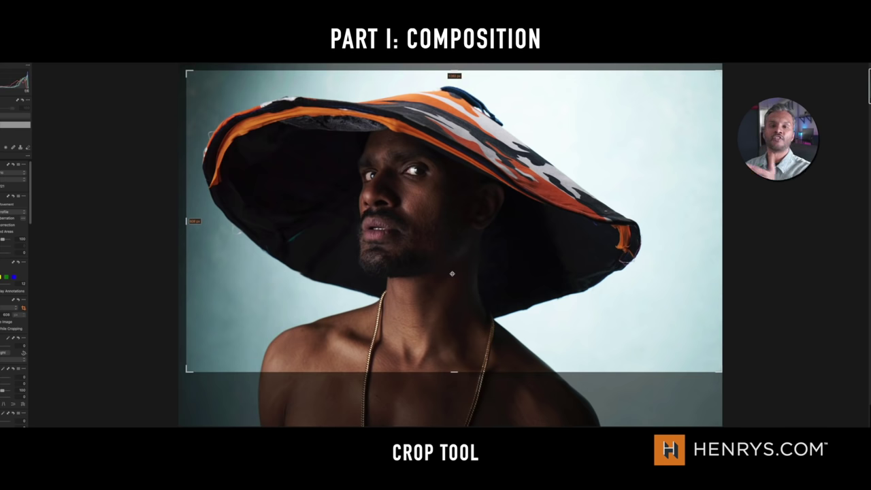
Step: Tighten and reposition the crop around the hat using the thirds grid to place the eyes, and leave the crop tool
left_click_drag(453, 274, 458, 274)
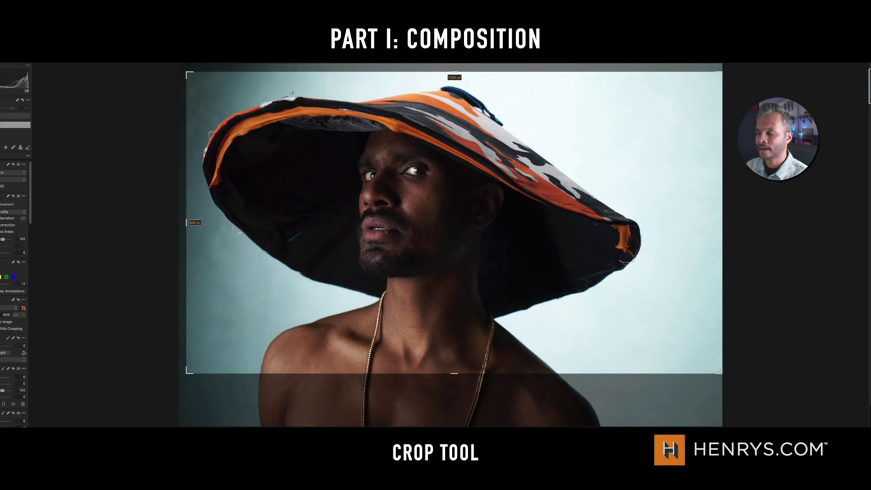
left_click_drag(559, 217, 559, 217)
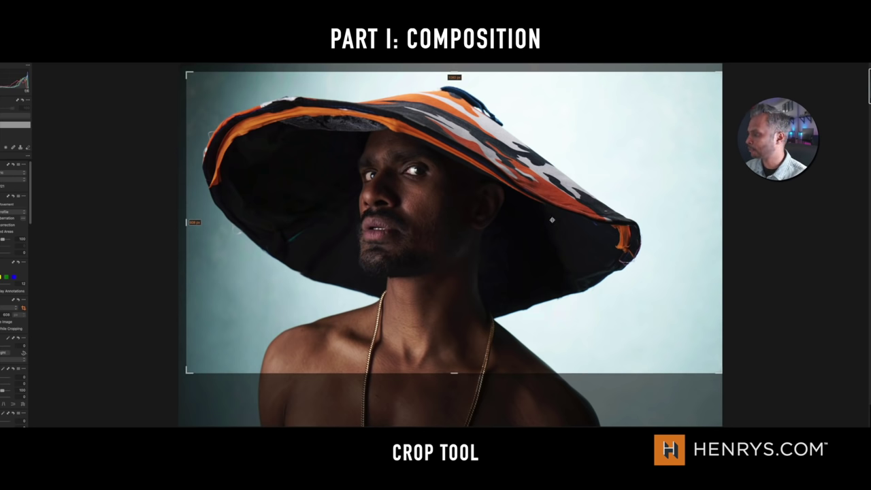
left_click_drag(296, 187, 311, 193)
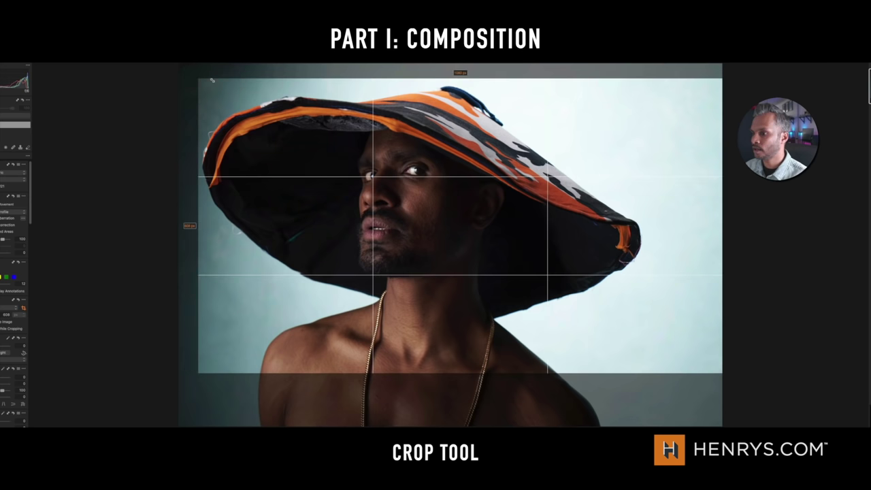
left_click_drag(435, 254, 426, 249)
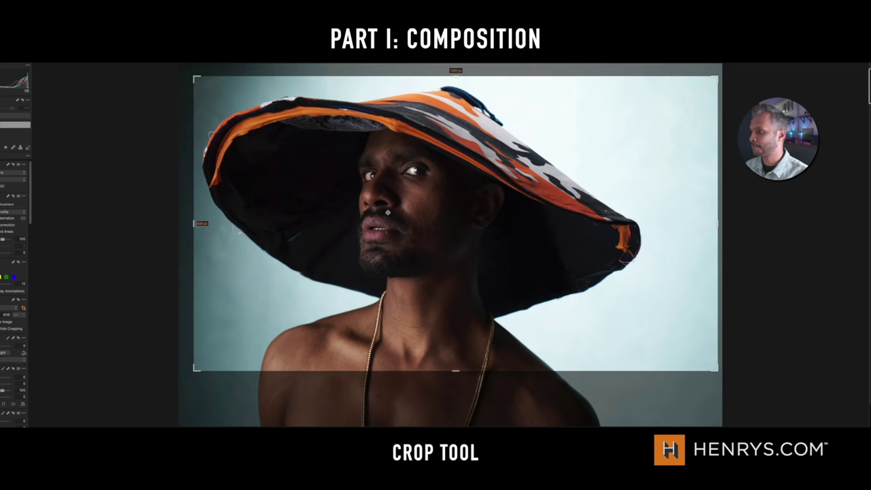
left_click_drag(387, 213, 385, 212)
key("v")
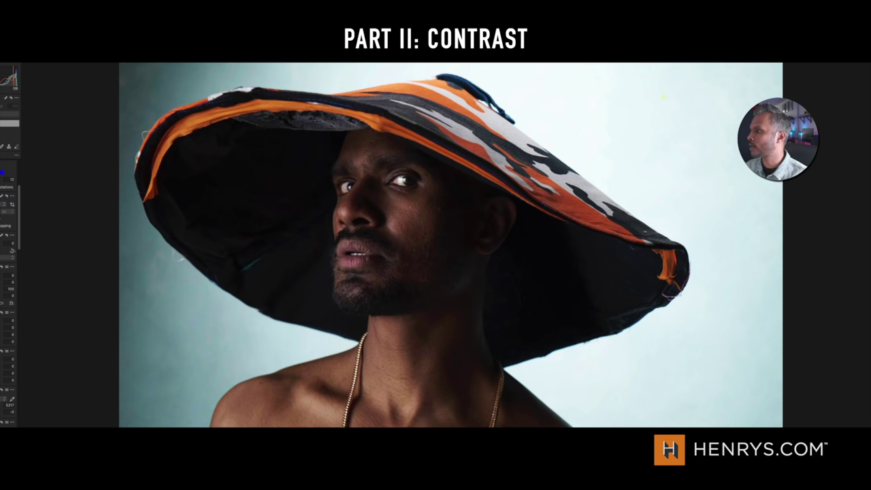
Step: Circle the bright background, the dark inside of the hat and the shaded side of the face and neck in yellow
mouse_move(555, 70)
left_mouse_down()
mouse_move(540, 133)
mouse_move(694, 203)
left_mouse_up()
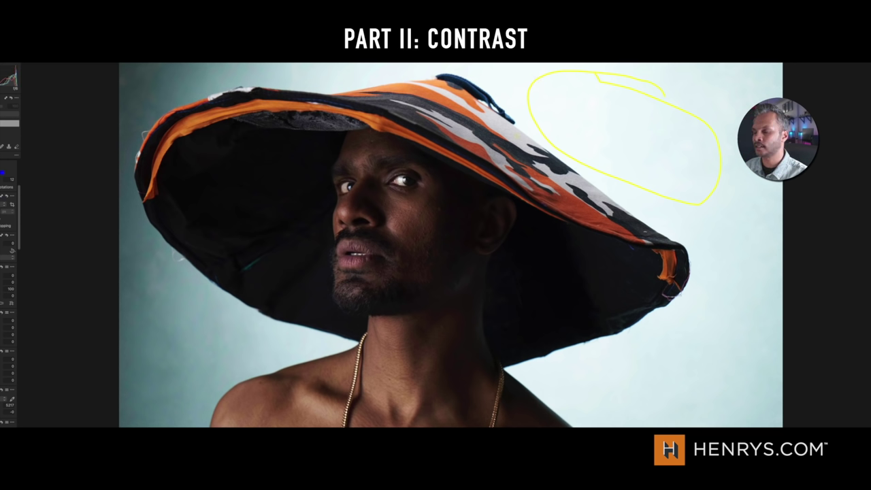
mouse_move(310, 141)
left_mouse_down()
mouse_move(230, 191)
mouse_move(281, 153)
left_mouse_up()
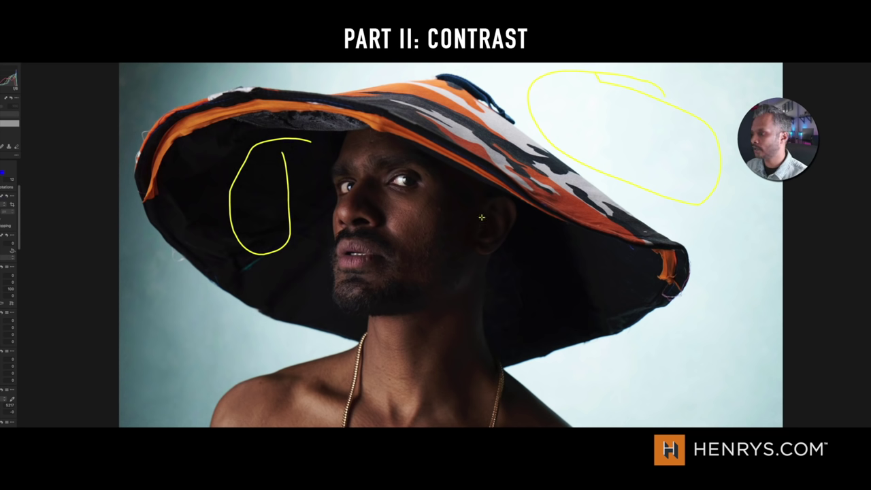
mouse_move(466, 189)
left_mouse_down()
mouse_move(437, 278)
mouse_move(465, 366)
mouse_move(497, 324)
mouse_move(490, 239)
mouse_move(463, 179)
left_mouse_up()
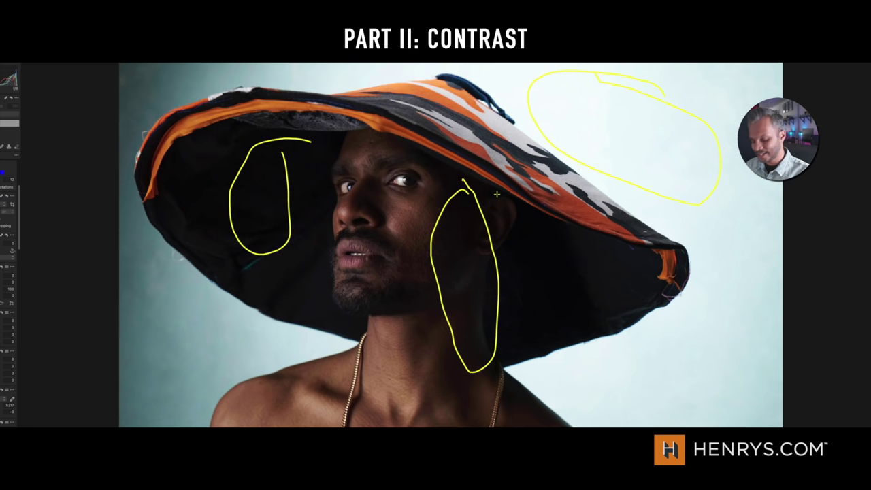
Step: Undo the three yellow annotations on the portrait
key("super+z")
key("super+z")
key("super+z")
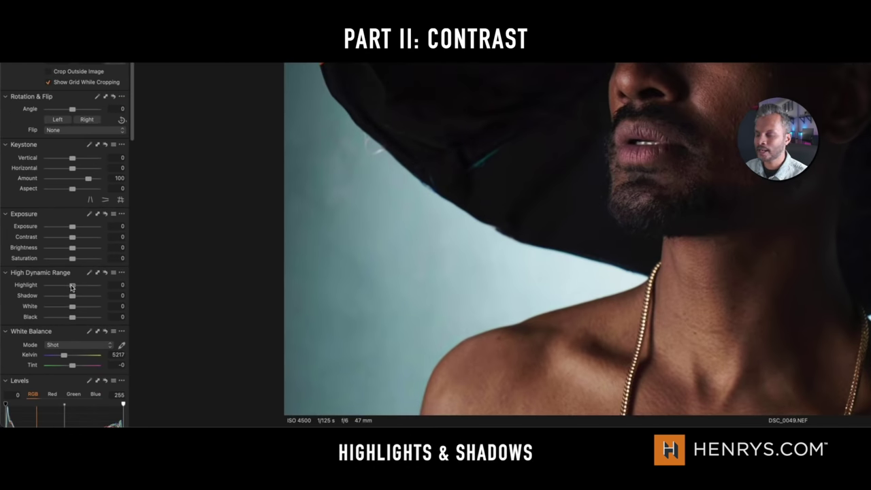
Step: Set the High Dynamic Range Highlight to -72 and Shadow to 35
left_click_drag(72, 287, 60, 287)
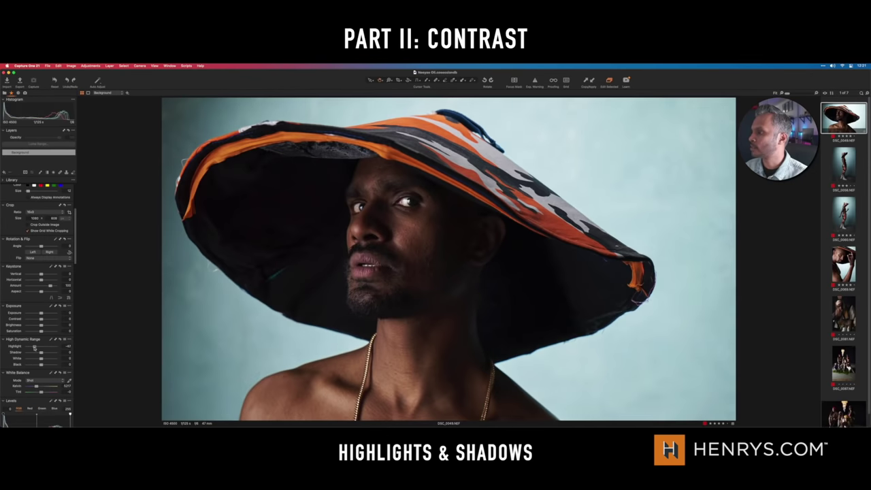
left_click_drag(34, 348, 34, 349)
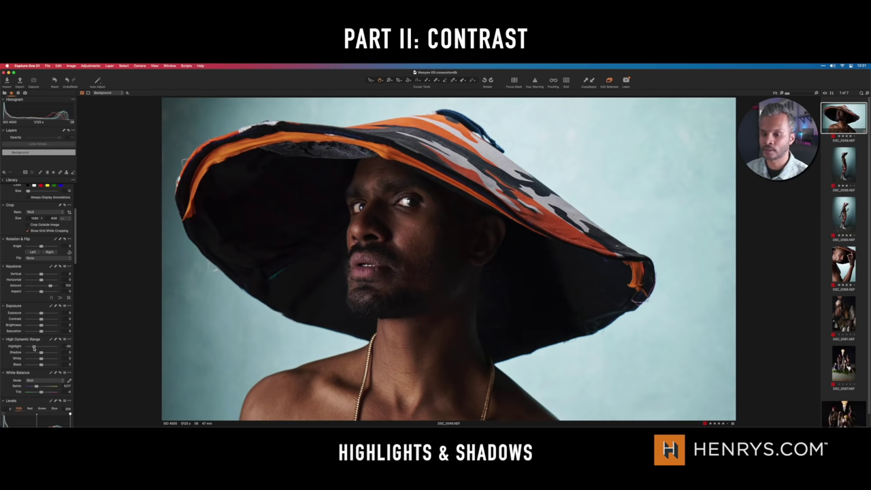
left_click_drag(34, 348, 30, 346)
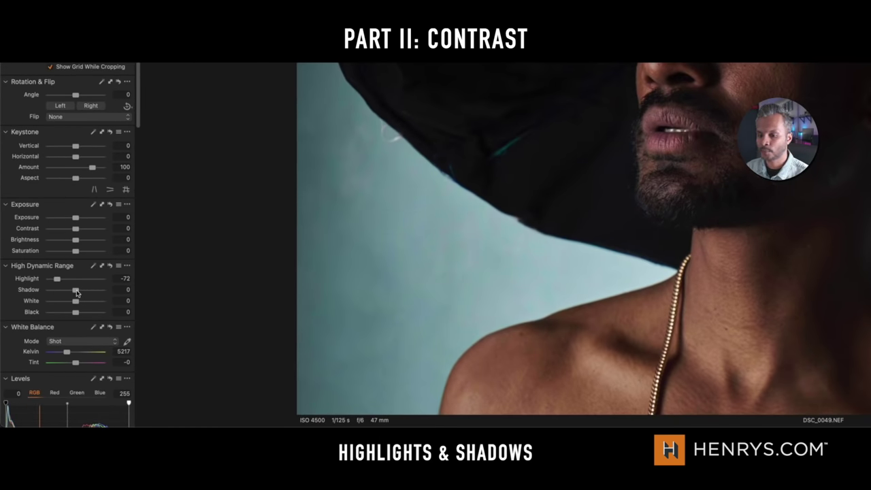
left_click_drag(76, 292, 123, 291)
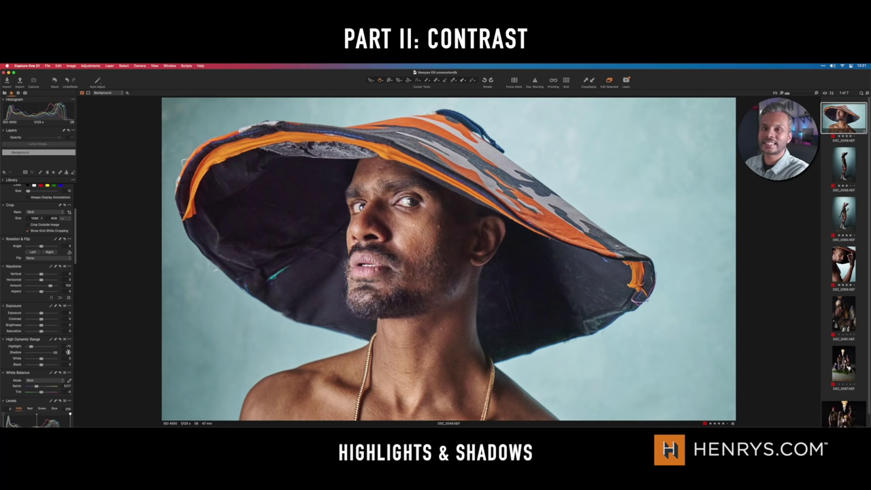
left_click_drag(63, 352, 46, 353)
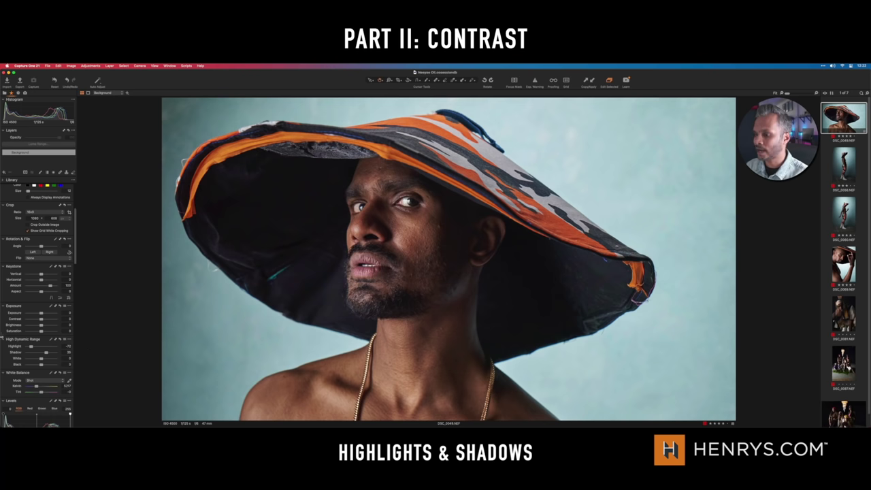
Step: Reset the High Dynamic Range adjustments to compare with the original, and undo the reset
left_click(59, 339)
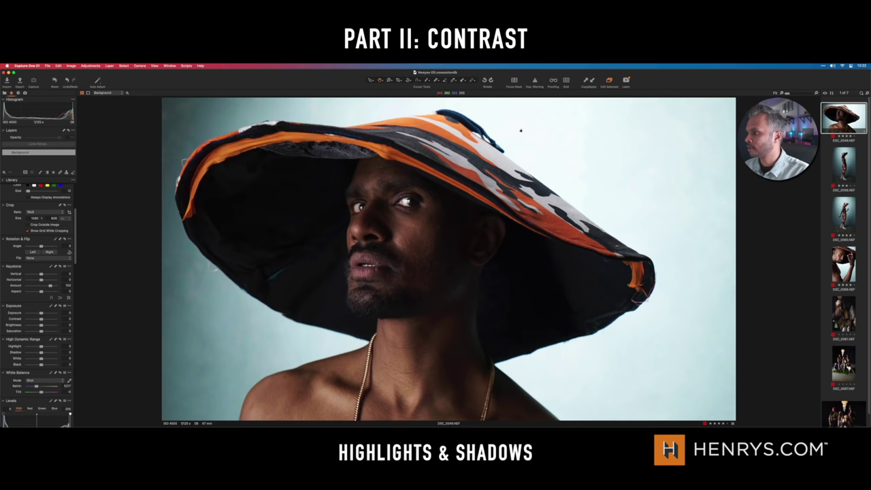
key("super+z")
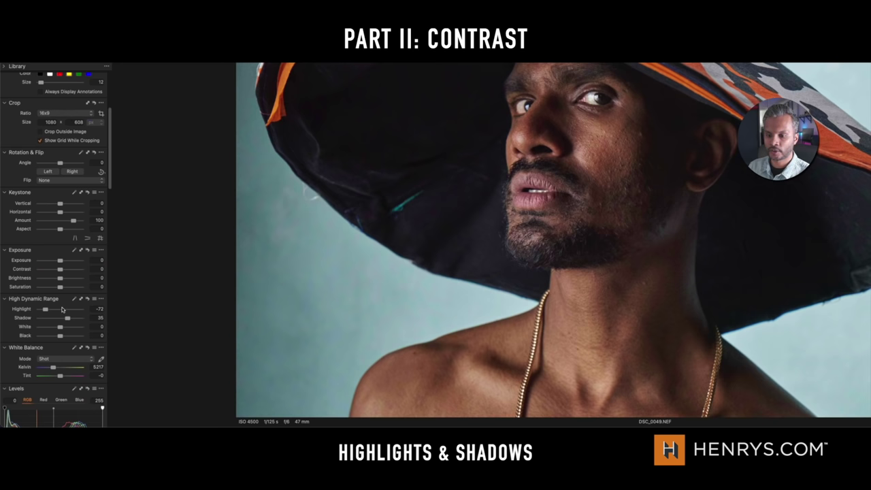
Step: Reset Highlight to 0 and try lowering White to about -75 instead
double_click(62, 310)
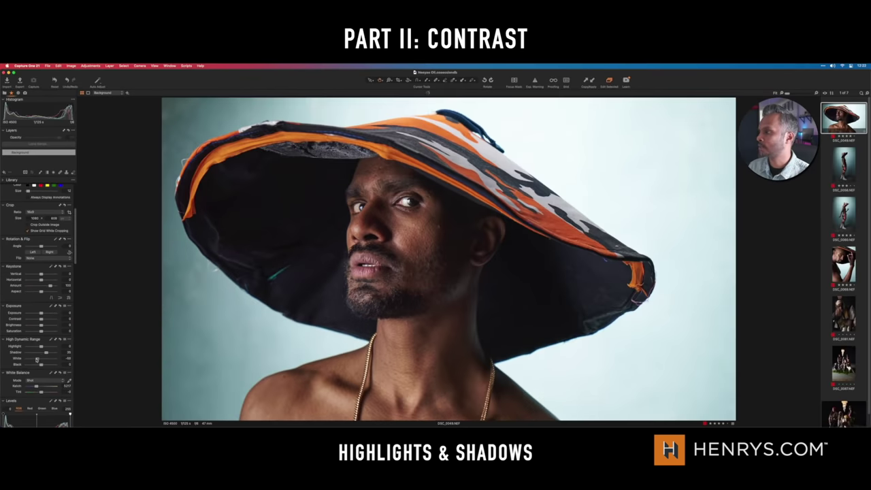
left_click_drag(60, 329, 50, 331)
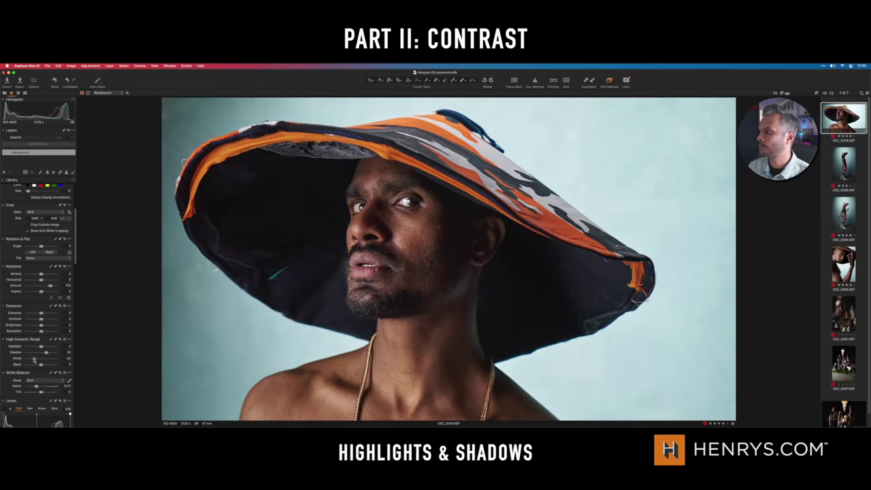
left_click_drag(34, 361, 32, 361)
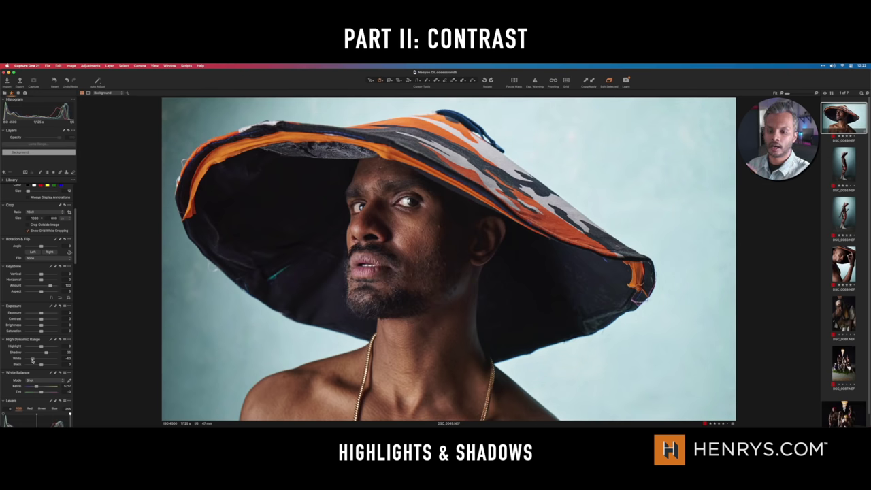
left_click_drag(32, 361, 30, 362)
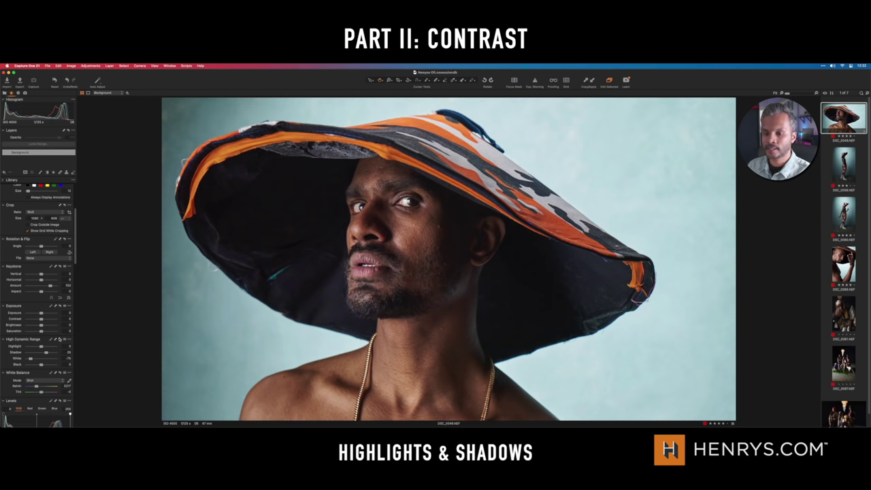
Step: Reset White to 0, try Highlight at about -81 for comparison, and return Highlight to 0
left_click(59, 339)
left_click_drag(41, 347, 30, 348)
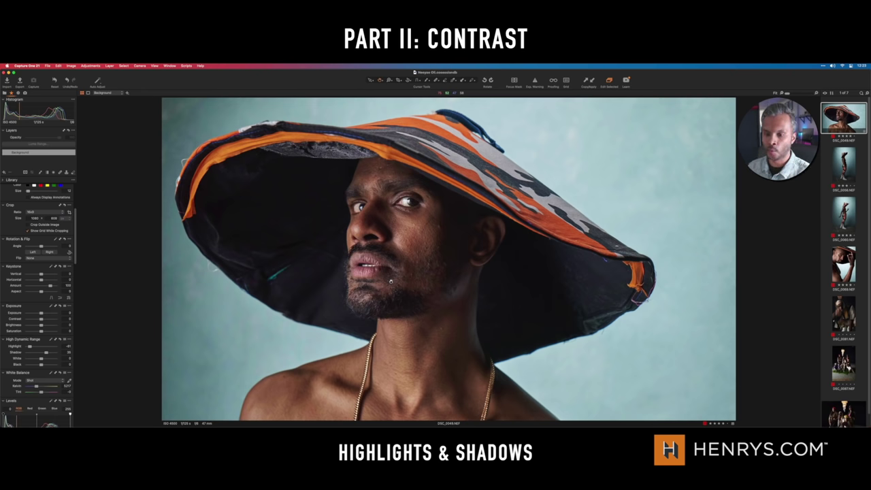
left_click(43, 347)
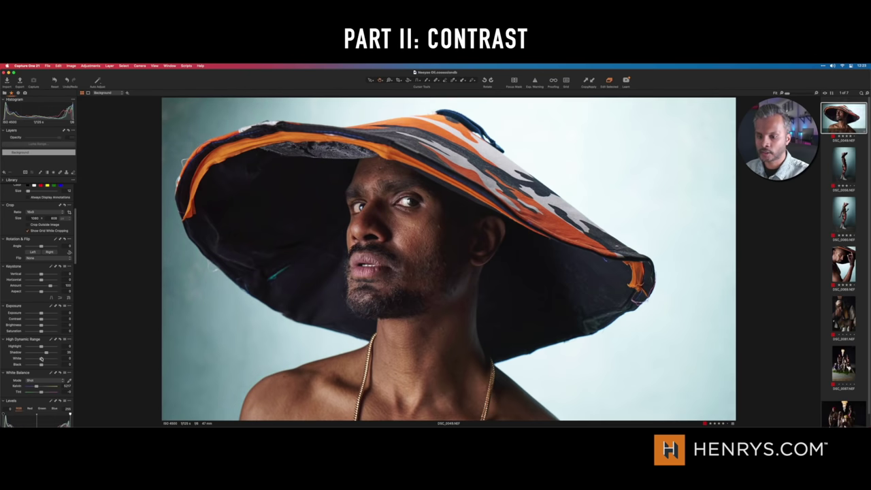
Step: Lower White to -60 and Highlight to -37 in the High Dynamic Range adjustments
left_click_drag(39, 359, 38, 347)
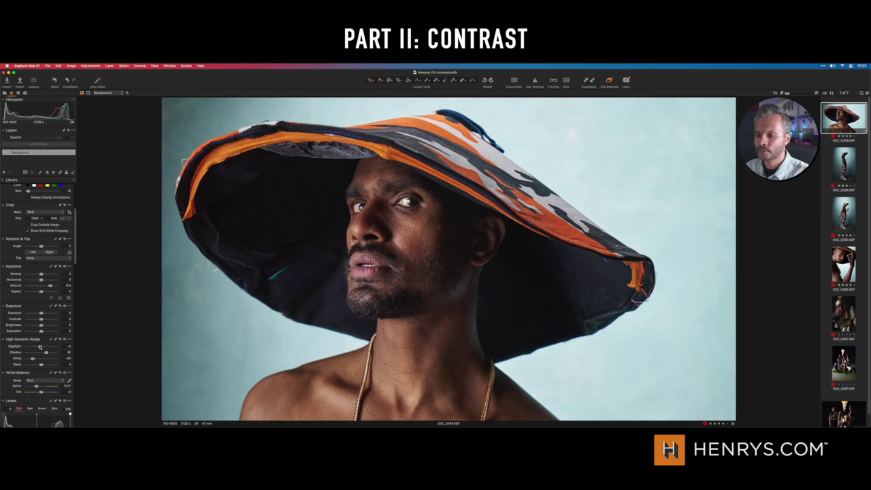
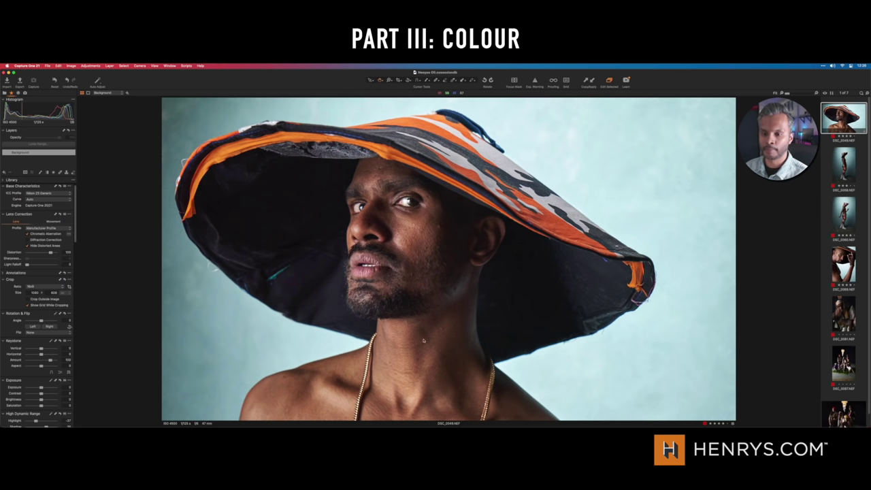
Step: Warm the white balance by raising Kelvin, then try Tint at about 6.2 and reset it to 0
scroll(19, 353, "down", 5)
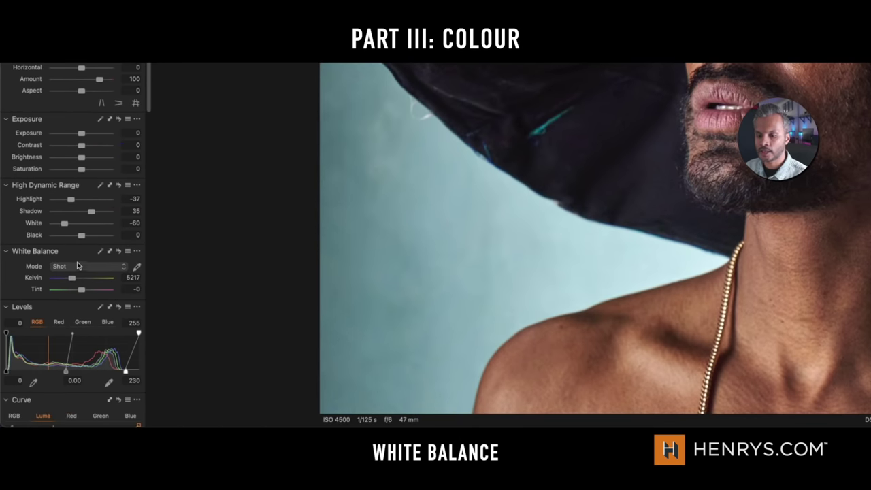
left_click(39, 346)
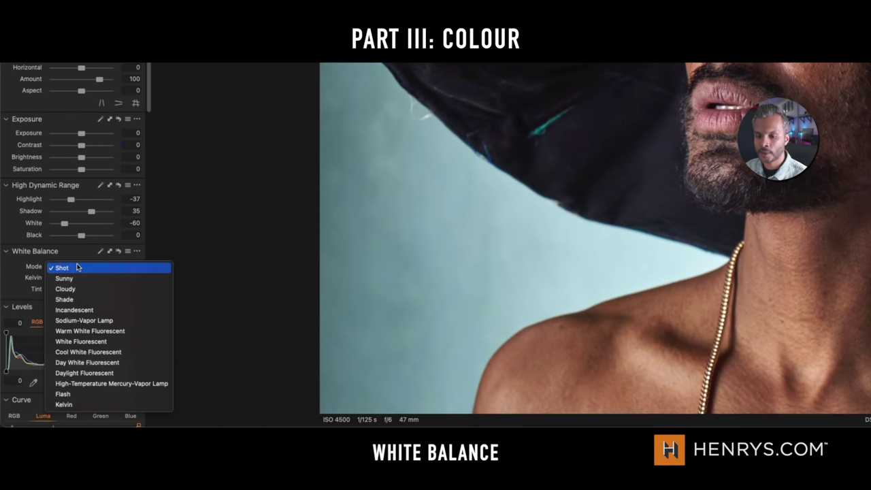
key("Escape")
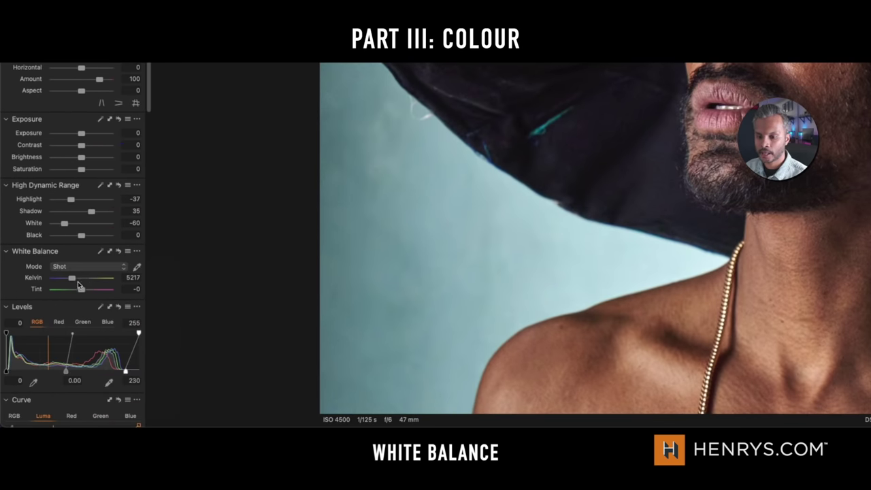
left_click_drag(72, 281, 77, 281)
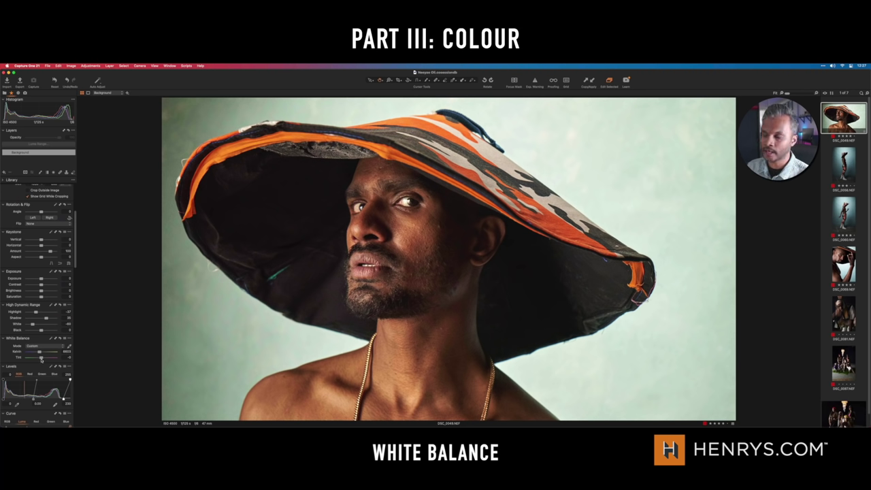
left_click_drag(41, 359, 42, 359)
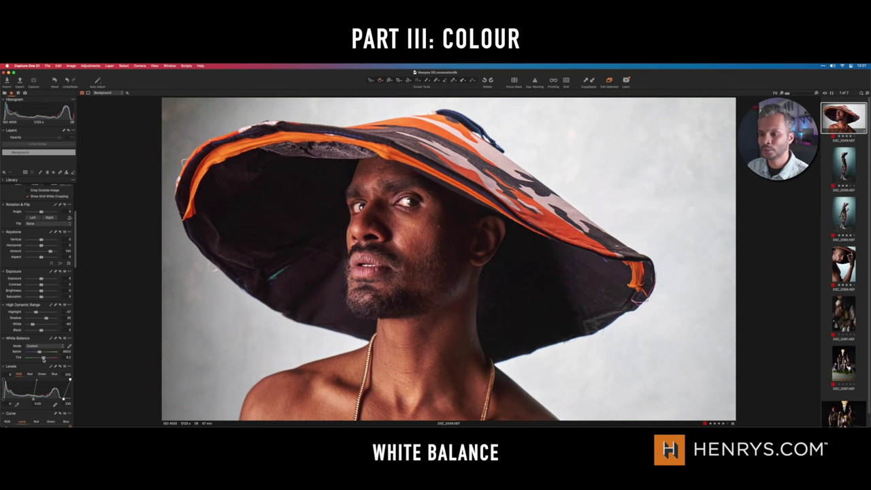
double_click(43, 358)
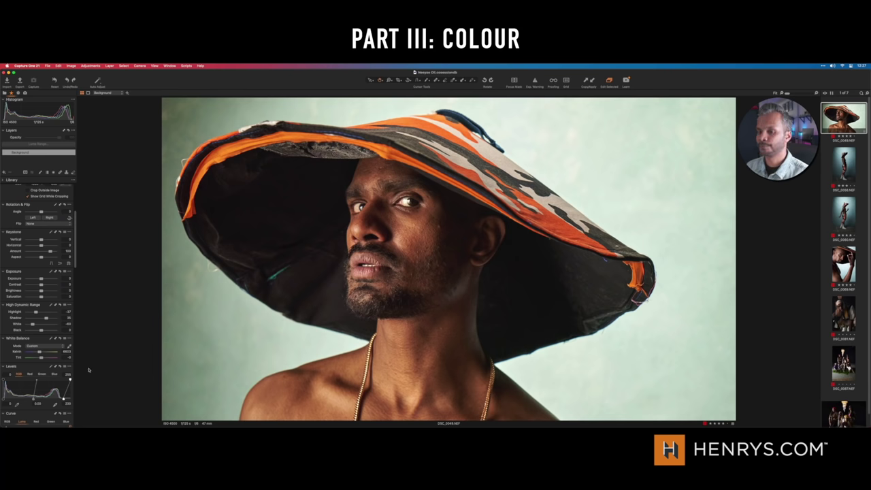
Step: Shift the green range's Hue to 11 in the basic Color Editor, slightly raising its Saturation and lowering its Lightness
scroll(41, 380, "down", 10)
scroll(41, 379, "down", 3)
left_click(12, 260)
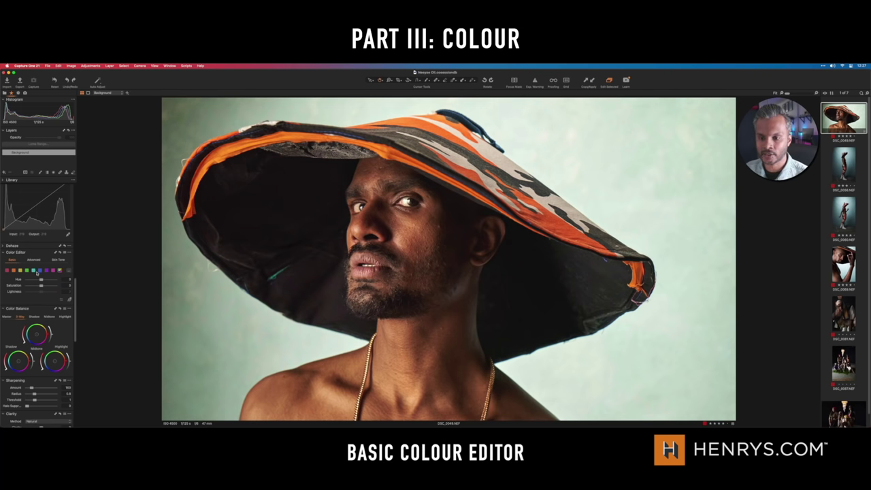
left_click(34, 260)
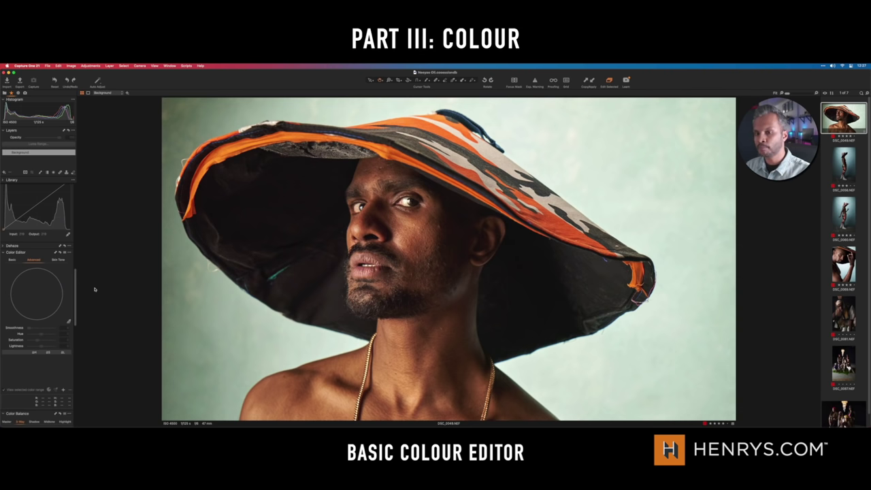
left_click(13, 261)
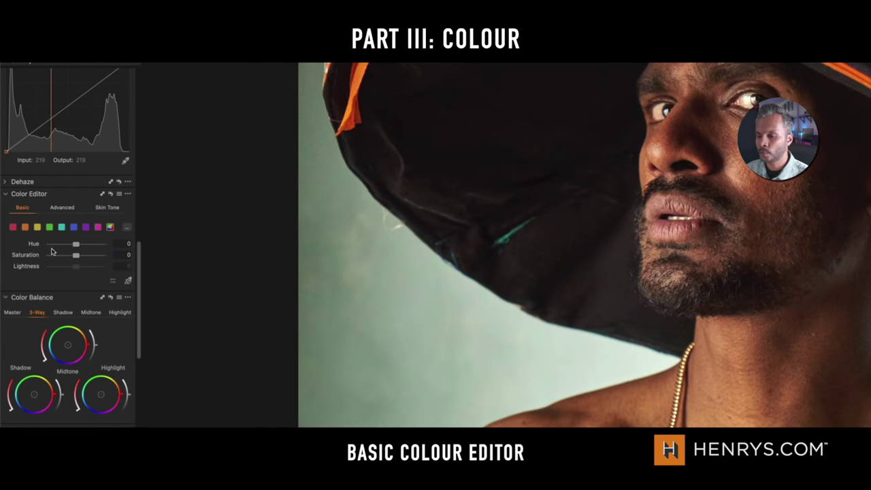
left_click(49, 227)
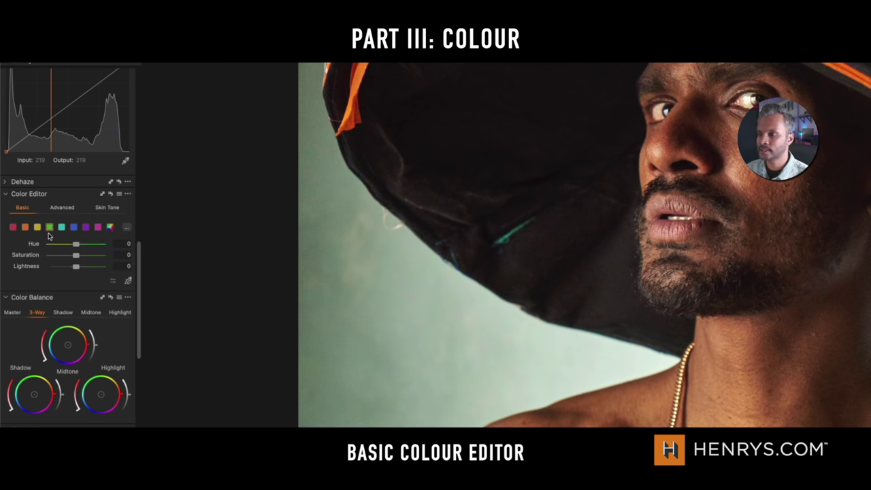
left_click_drag(82, 245, 79, 256)
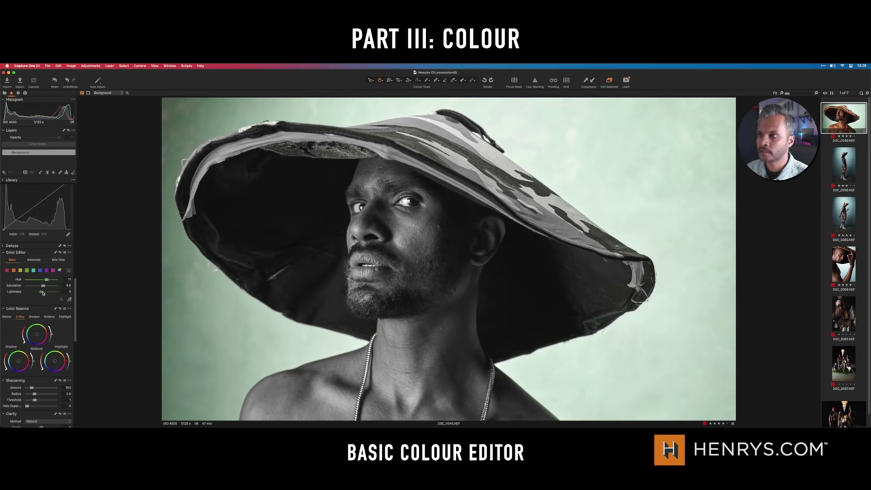
left_click_drag(42, 293, 42, 294)
scroll(31, 253, "down", 1)
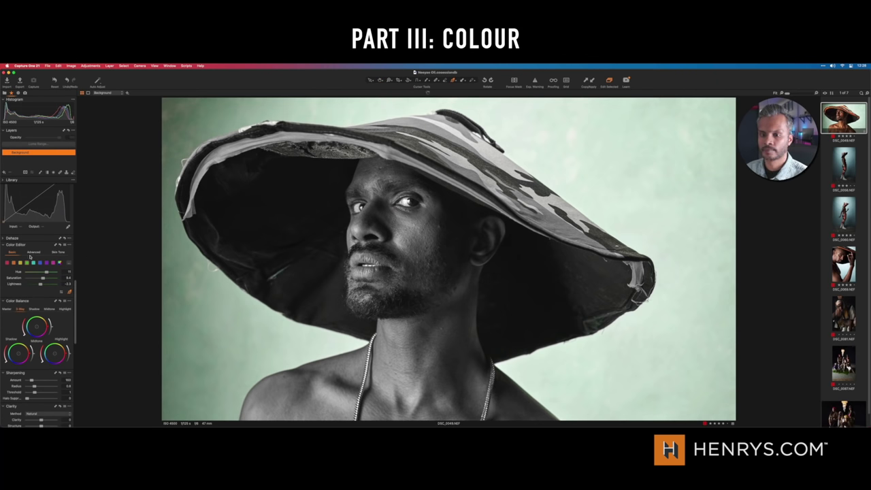
Step: Switch to the advanced Color Editor and add a filled adjustment layer named "Orange Adjustment"
left_click(32, 253)
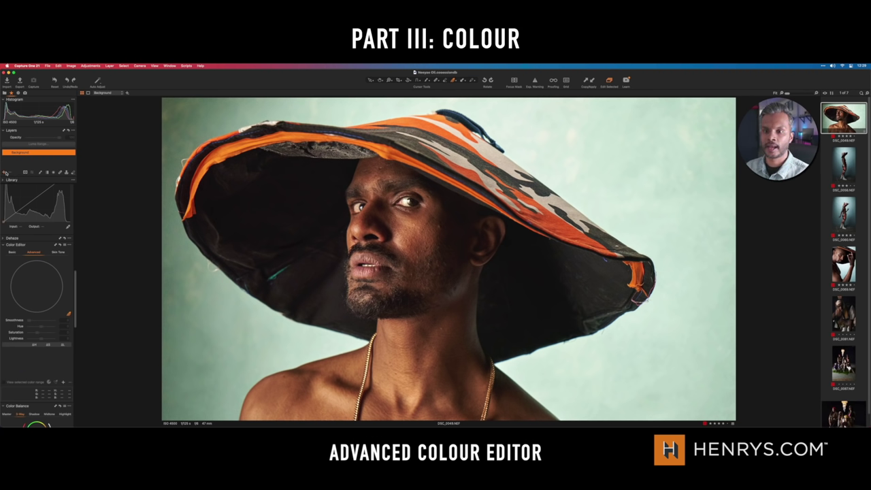
left_click(5, 172)
left_click(31, 174)
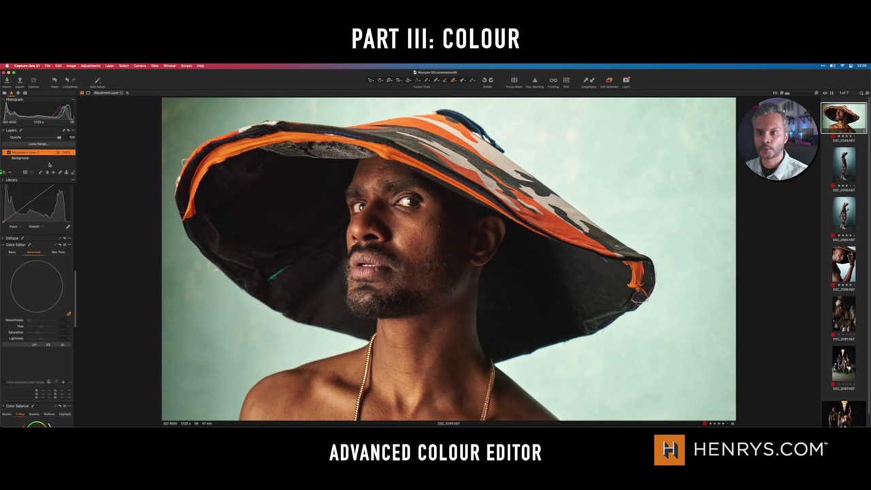
double_click(30, 153)
type("Orange")
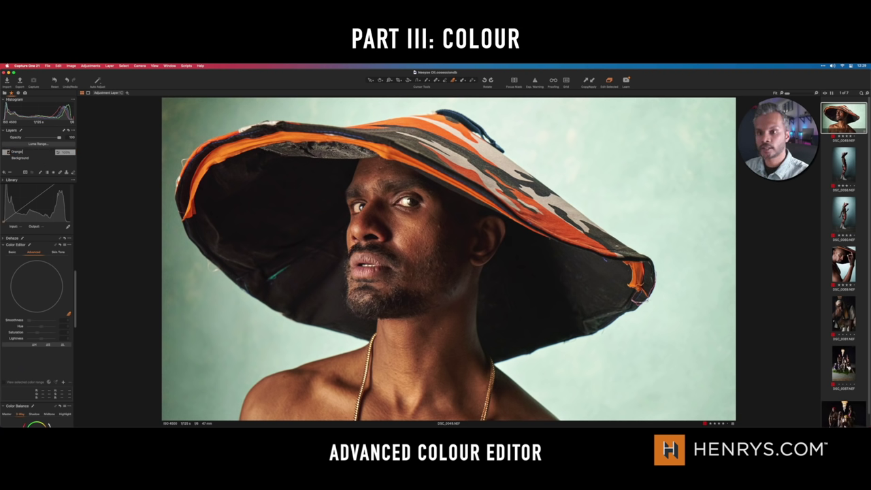
type(" Adjustment")
key("Return")
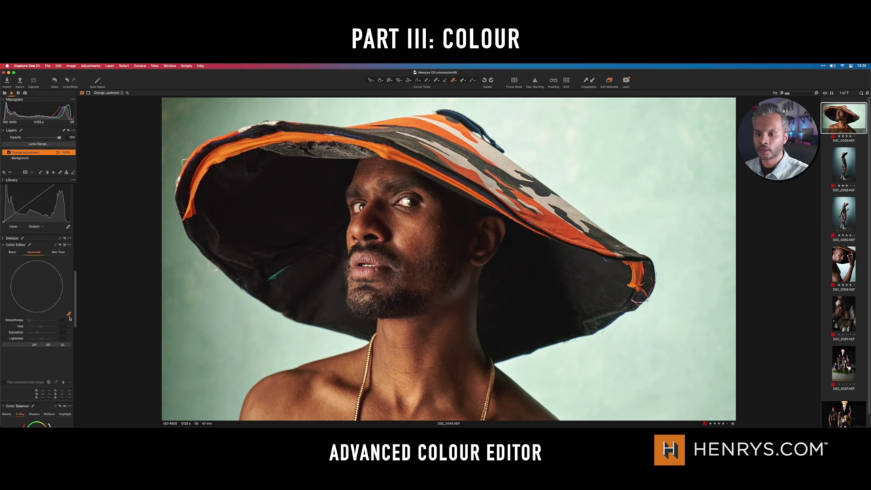
Step: Sample the hat's orange and set Smoothness to 30, Hue to 2 and Lightness to 4.4, with slightly raised Saturation
left_click(418, 120)
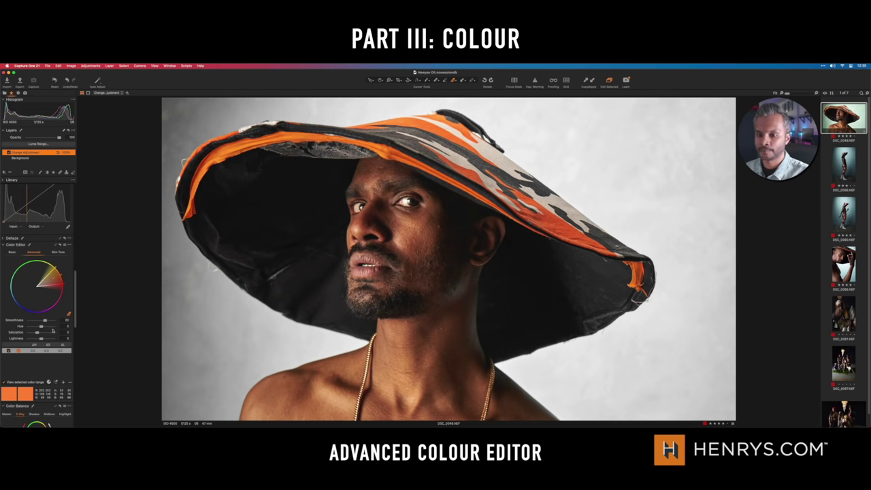
left_click_drag(44, 320, 59, 322)
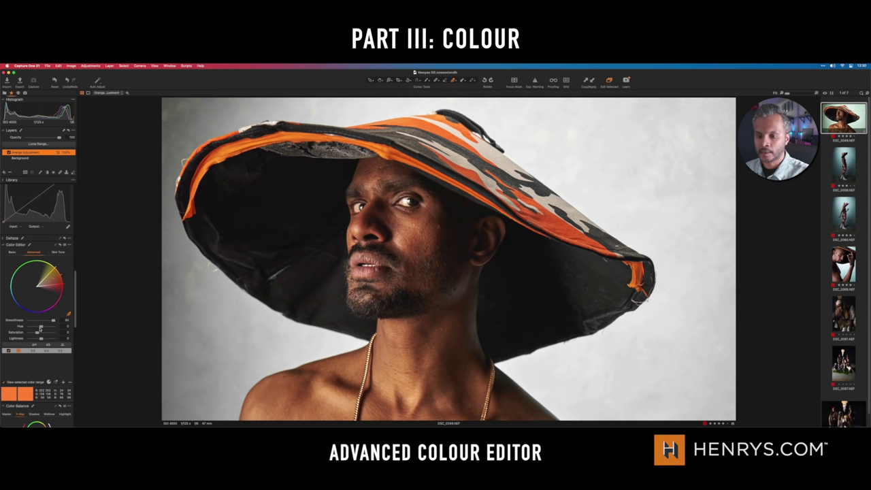
left_click_drag(42, 328, 42, 328)
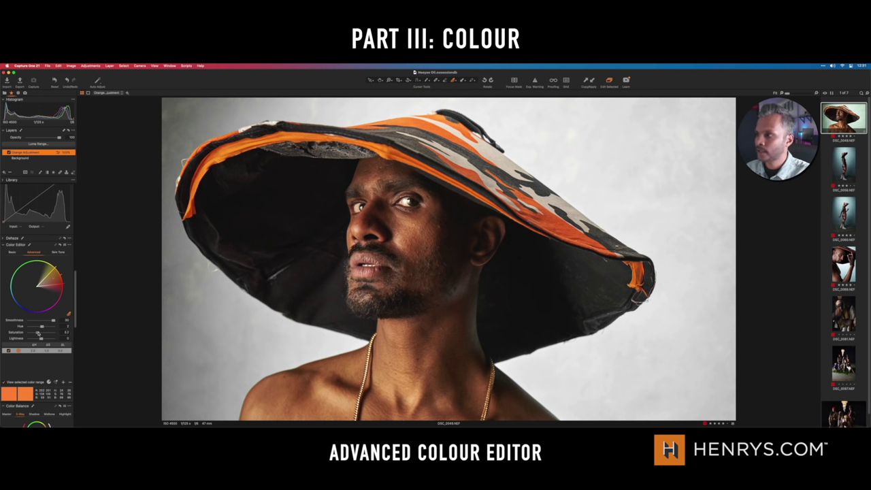
left_click_drag(37, 332, 42, 339)
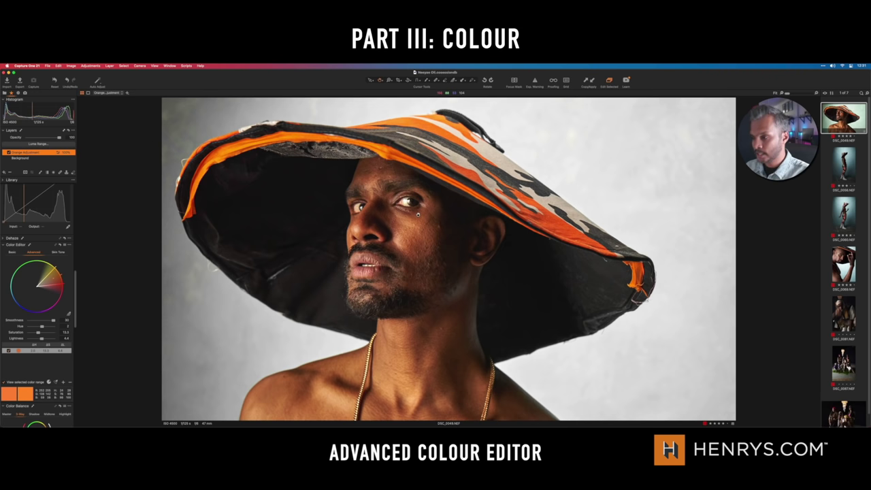
Step: Display the Orange Adjustment layer's mask and erase it from the shoulders, neck, face and hat's dark underside
key("m")
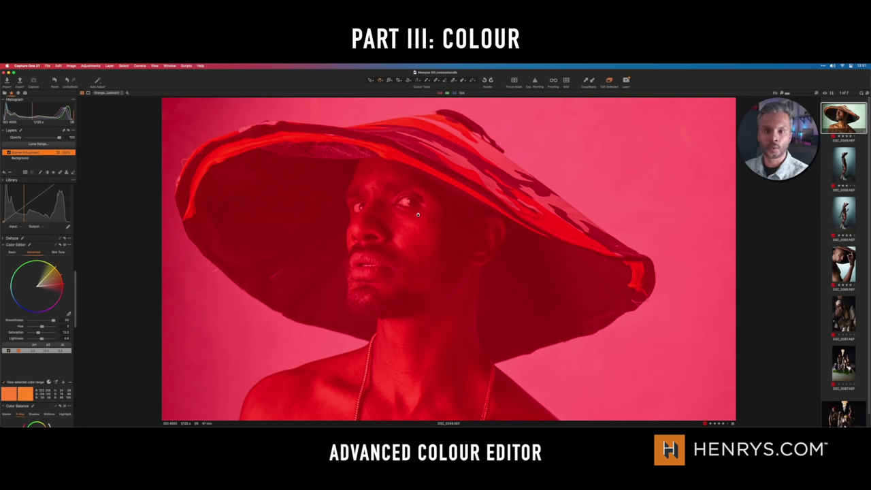
right_click(444, 243)
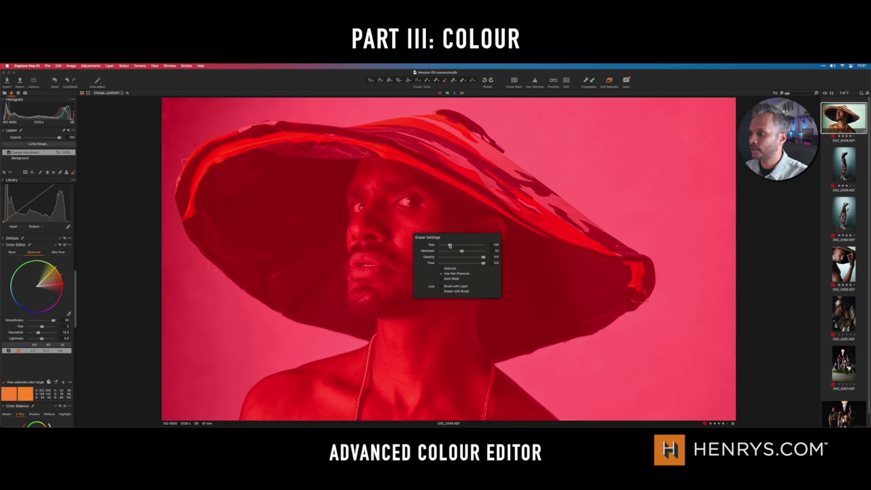
mouse_move(402, 409)
left_mouse_down()
mouse_move(292, 392)
mouse_move(300, 350)
left_mouse_up()
mouse_move(232, 409)
left_mouse_down()
mouse_move(224, 374)
mouse_move(375, 273)
mouse_move(415, 399)
mouse_move(422, 333)
mouse_move(340, 348)
mouse_move(341, 314)
mouse_move(560, 425)
mouse_move(519, 408)
mouse_move(478, 371)
mouse_move(475, 277)
mouse_move(445, 254)
mouse_move(329, 262)
mouse_move(352, 254)
mouse_move(324, 272)
mouse_move(303, 253)
mouse_move(348, 212)
mouse_move(489, 275)
mouse_move(335, 203)
mouse_move(354, 202)
mouse_move(344, 303)
mouse_move(300, 309)
left_mouse_up()
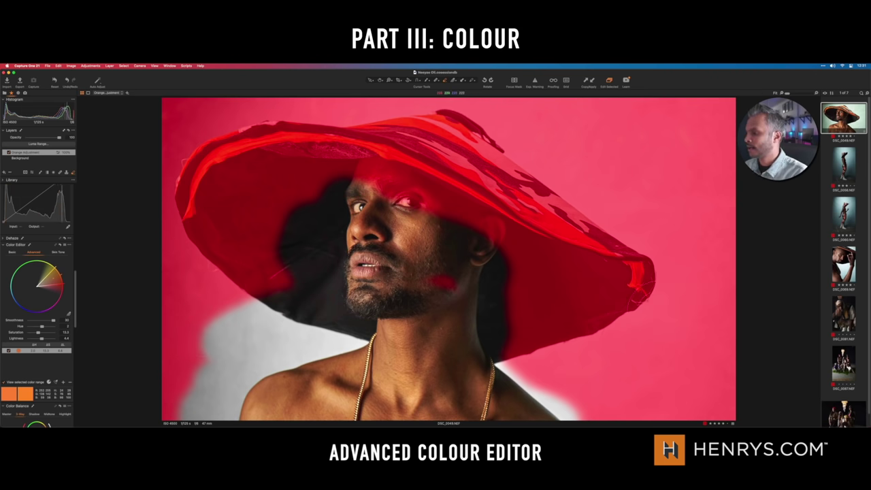
mouse_move(501, 333)
left_mouse_down()
mouse_move(574, 320)
mouse_move(494, 275)
mouse_move(438, 228)
mouse_move(363, 197)
mouse_move(342, 203)
mouse_move(305, 251)
mouse_move(314, 298)
mouse_move(346, 290)
mouse_move(391, 299)
left_mouse_up()
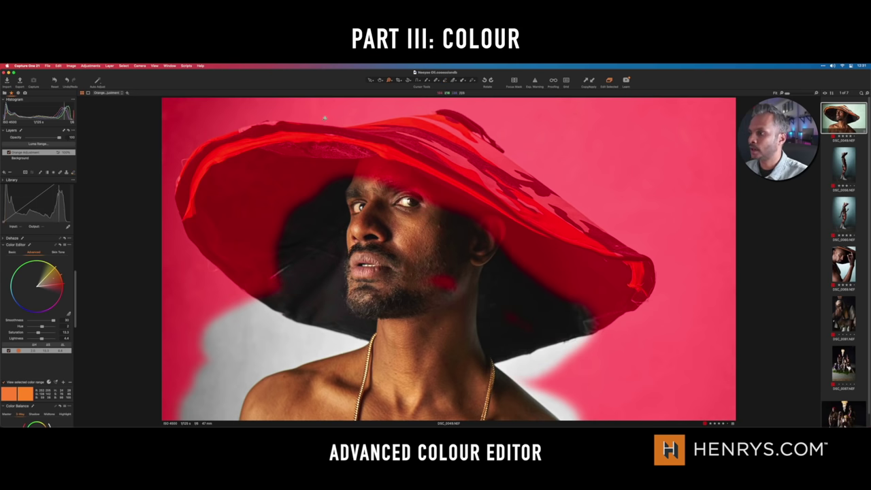
Step: Erase the remaining mask from the jaw, ear and forehead up to the hat brim, then hide the mask
key("z")
left_click(538, 330)
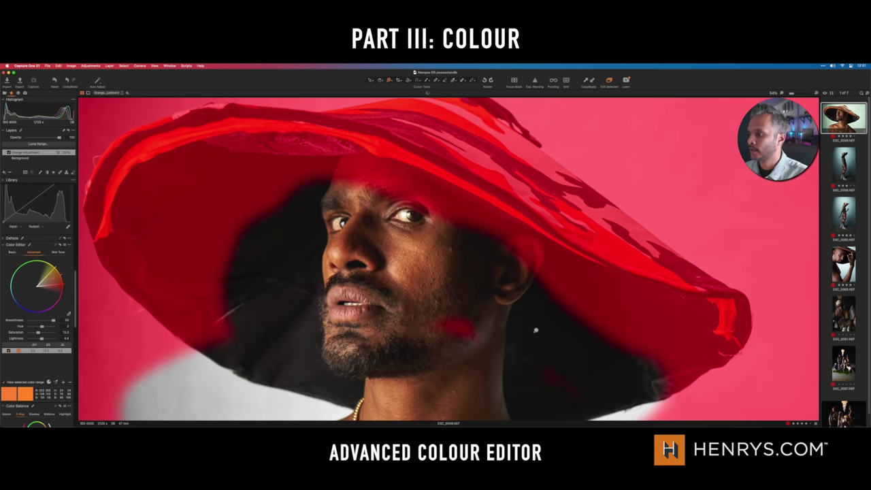
key("b")
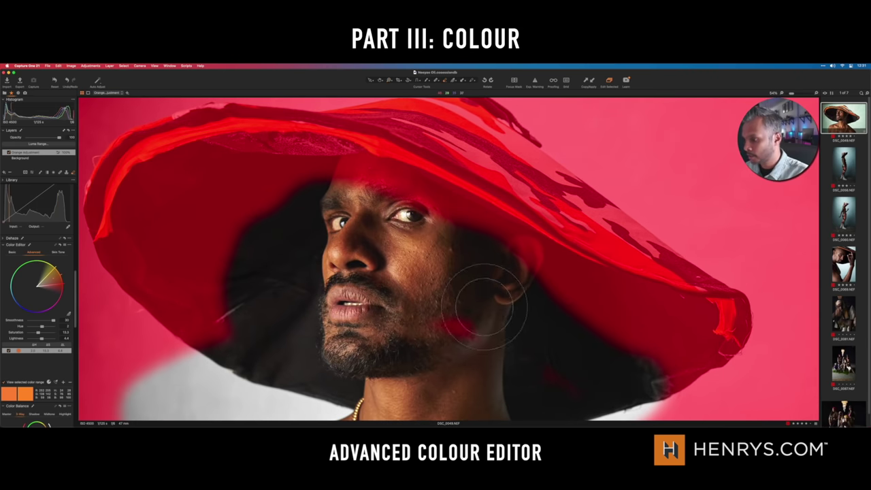
mouse_move(443, 323)
left_mouse_down()
mouse_move(451, 342)
mouse_move(501, 307)
left_mouse_up()
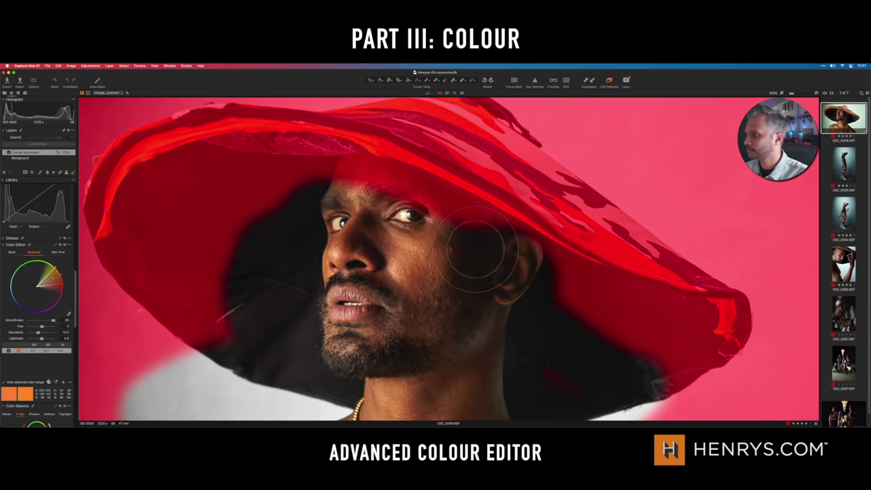
mouse_move(415, 221)
left_mouse_down()
mouse_move(307, 199)
mouse_move(269, 227)
mouse_move(320, 301)
mouse_move(415, 315)
mouse_move(466, 300)
left_mouse_up()
right_click(443, 267)
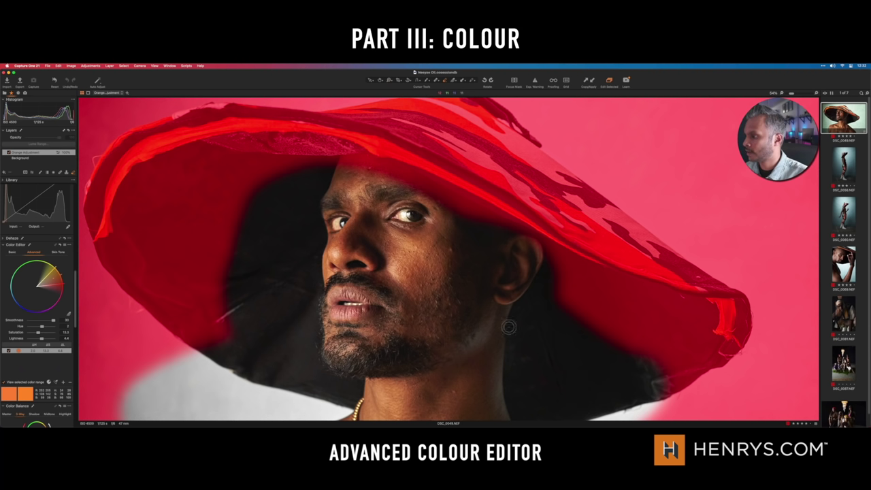
mouse_move(515, 220)
left_mouse_down()
mouse_move(538, 251)
mouse_move(495, 222)
mouse_move(417, 194)
mouse_move(490, 227)
mouse_move(414, 223)
left_mouse_up()
key("m")
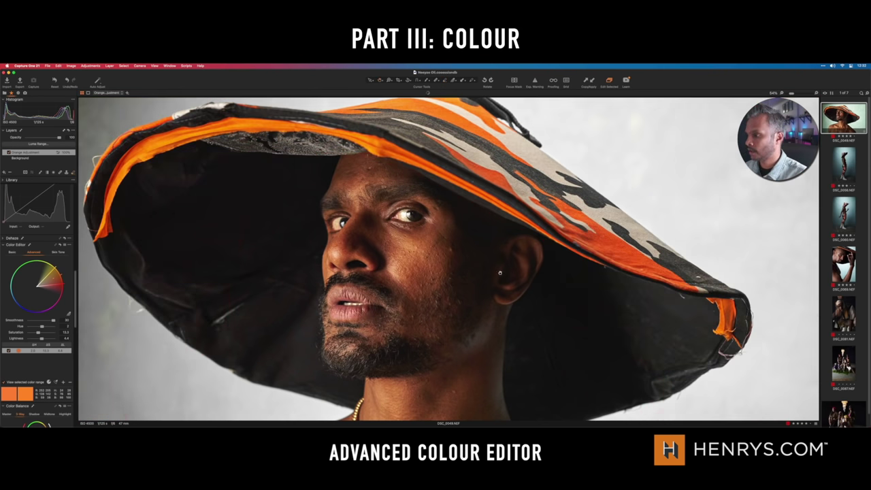
Step: Compare the whole portrait with and without the Orange Adjustment layer
scroll(500, 273, "up", 3)
scroll(499, 273, "down", 3)
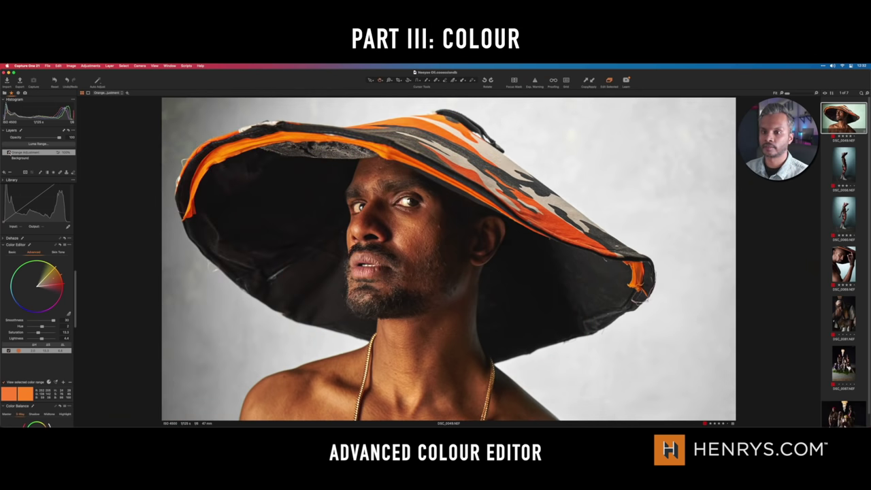
left_click(9, 152)
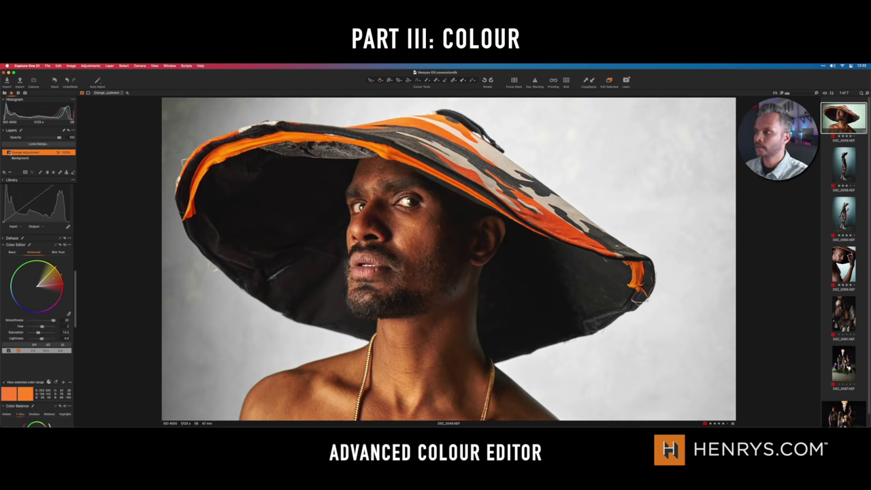
Step: On the Background layer, use Color Balance to shift the shadows toward green and the highlights toward yellow, then check the effect
left_click(17, 159)
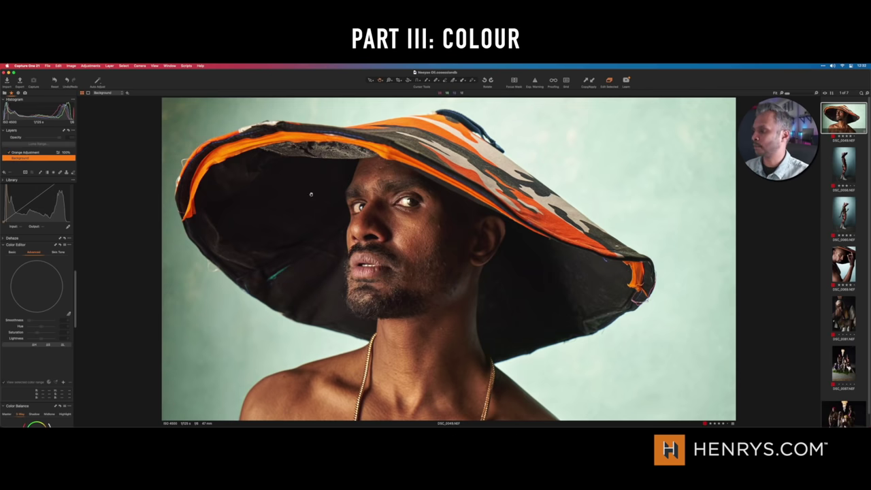
scroll(66, 306, "down", 10)
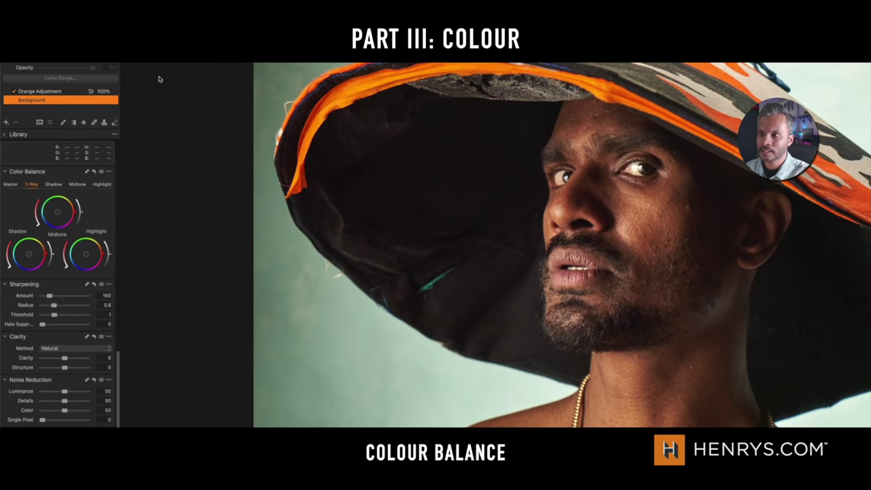
left_click(29, 255)
left_click_drag(29, 255, 25, 252)
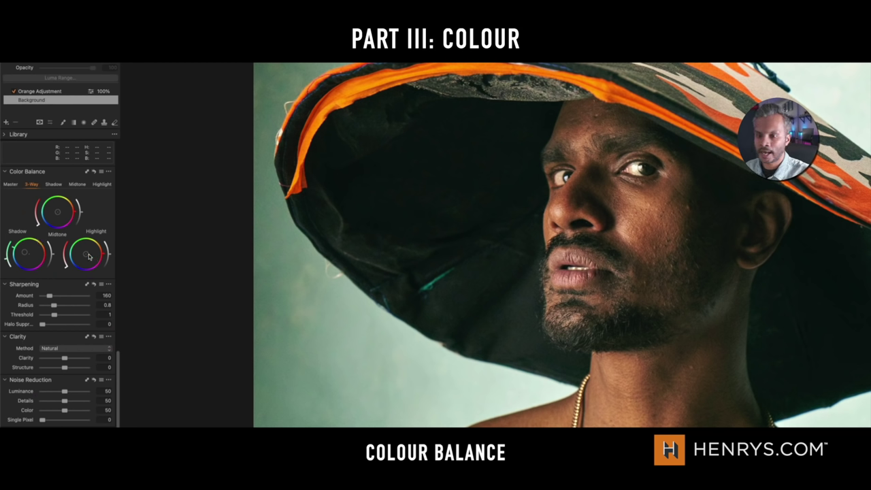
left_click_drag(87, 255, 89, 250)
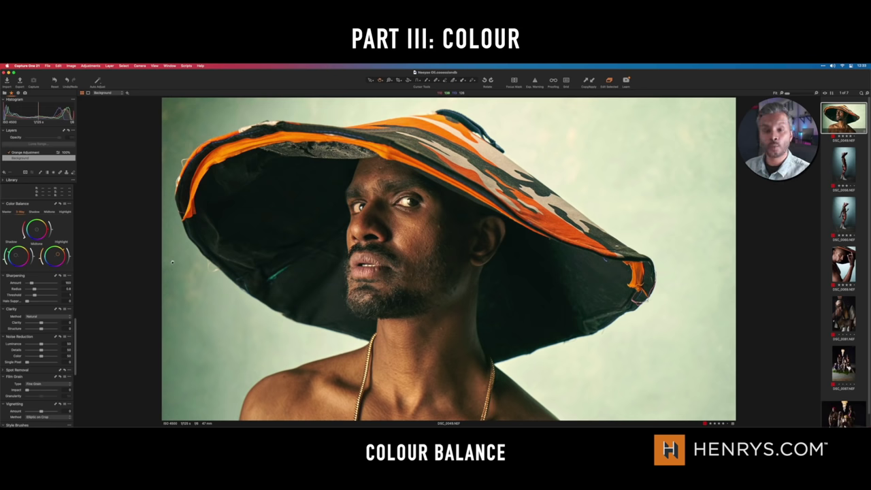
left_click(60, 204)
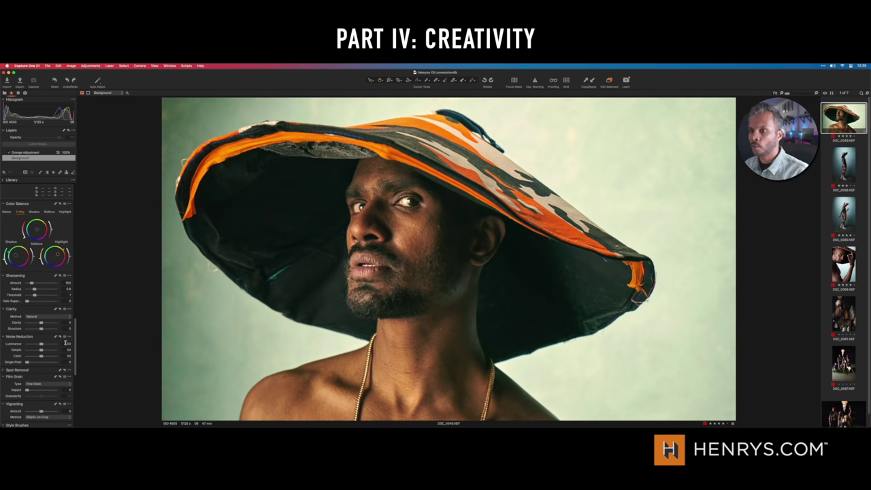
Step: Heal the loose threads and blemishes along the hat's brim and underside on a separate heal layer
scroll(27, 357, "down", 5)
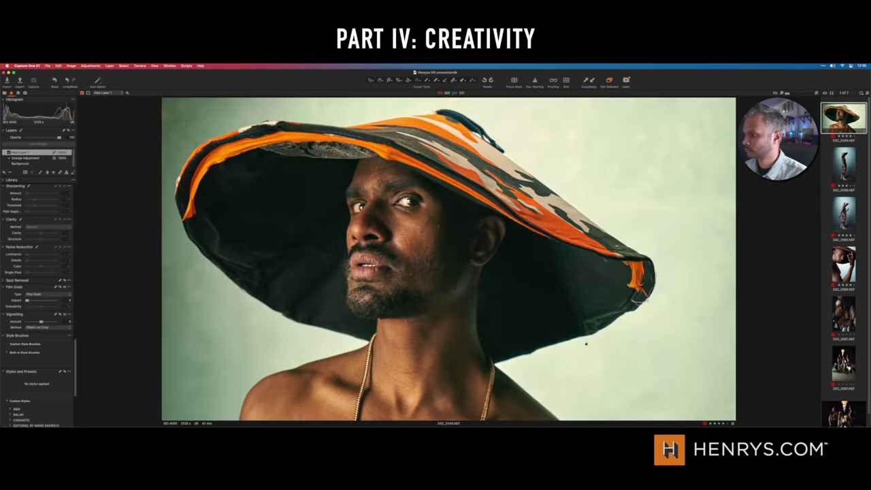
key("z")
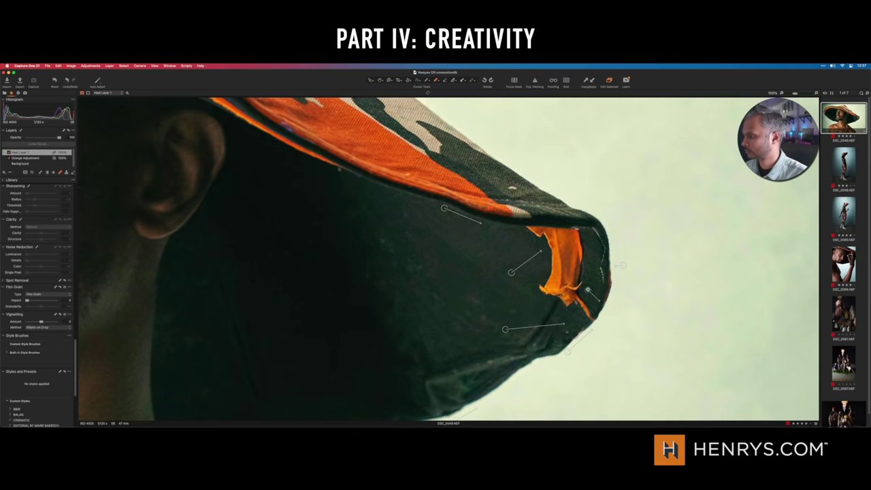
scroll(583, 288, "up", 2)
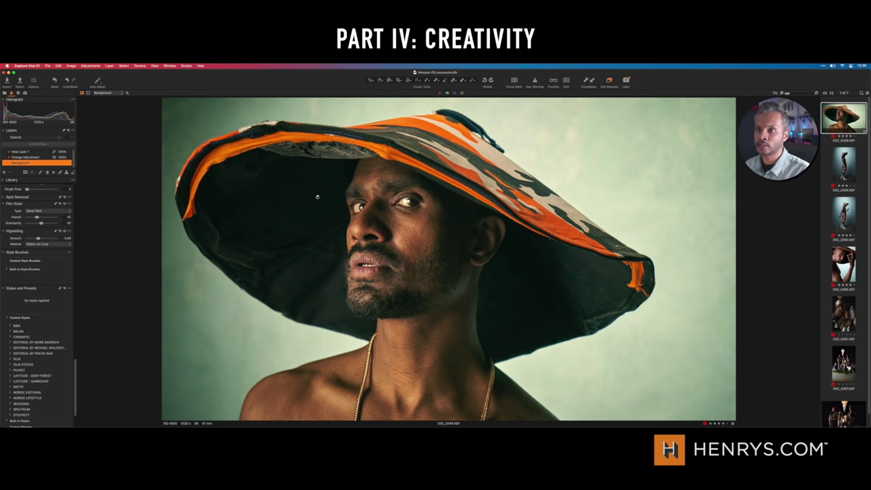
Step: Reset all adjustments to compare the portrait with the original, and restore the edited version
left_click(56, 81)
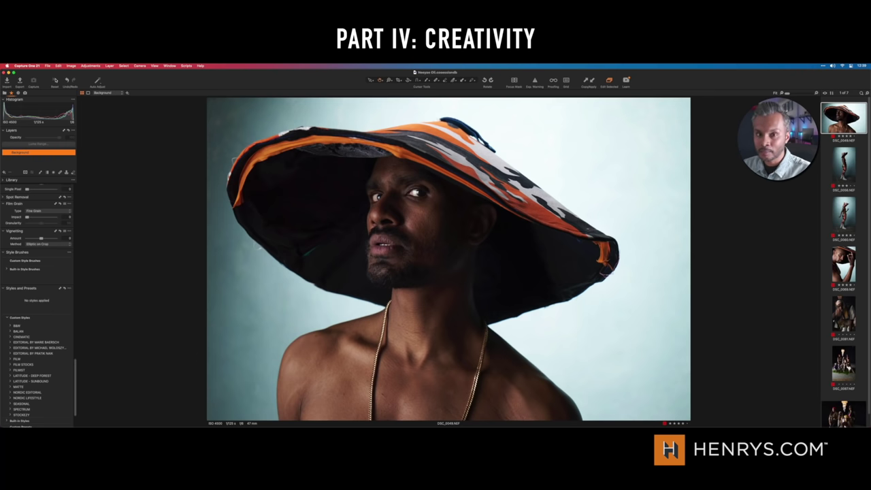
key("super+z")
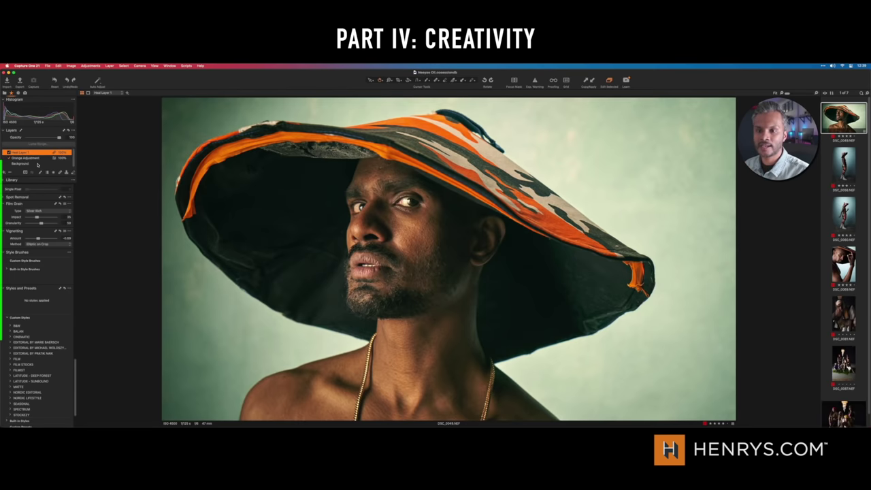
Step: Start saving a custom style from the Background layer and review its included adjustments, especially Crop and Grain
left_click(23, 164)
left_click(69, 289)
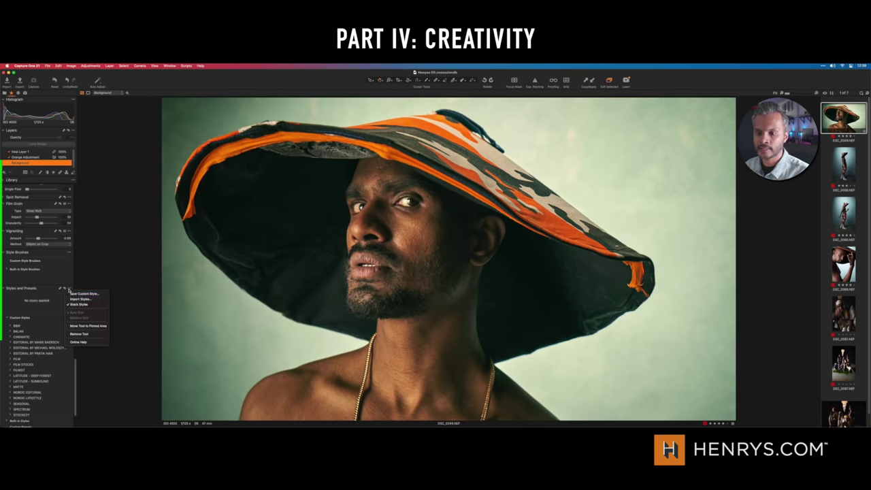
left_click(82, 293)
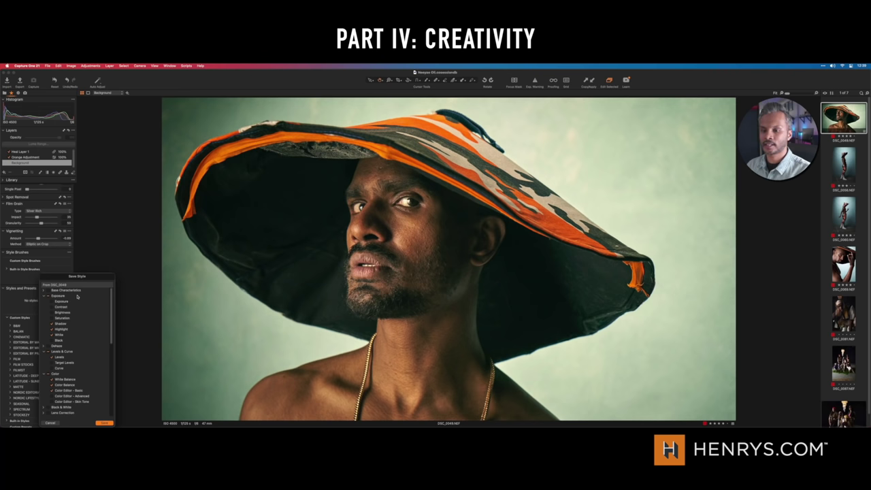
scroll(76, 314, "down", 5)
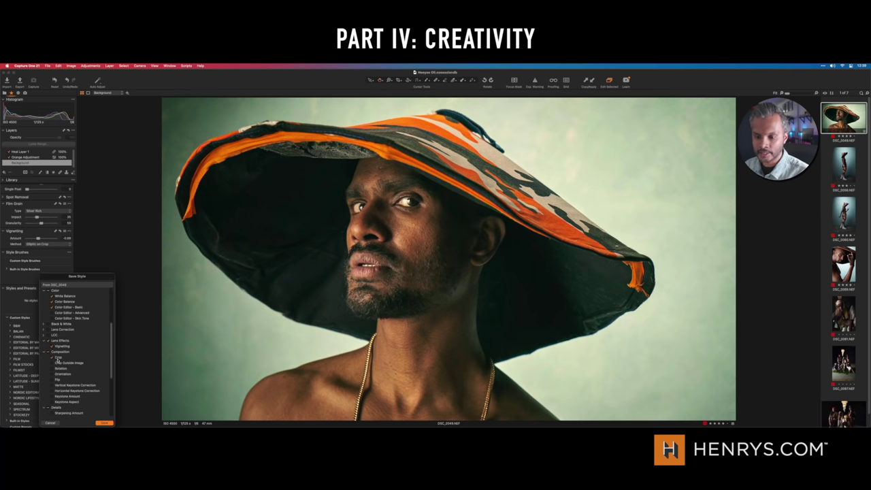
scroll(75, 374, "down", 3)
scroll(78, 380, "down", 3)
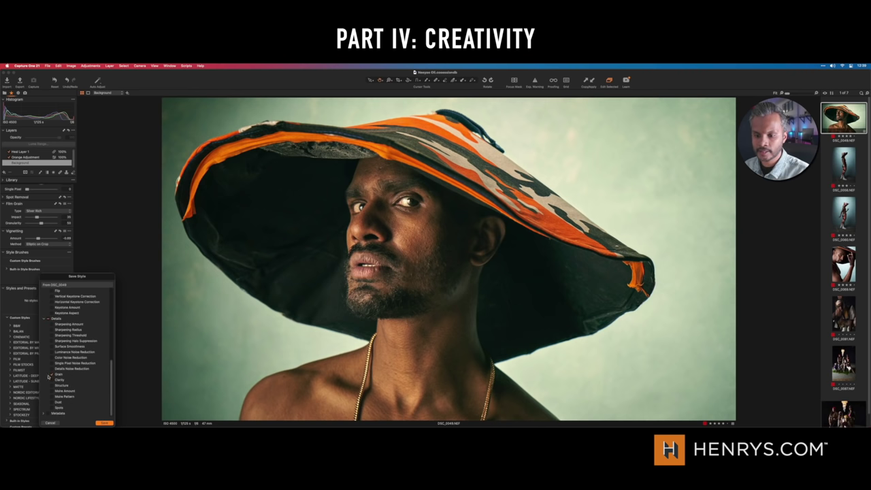
scroll(66, 363, "up", 2)
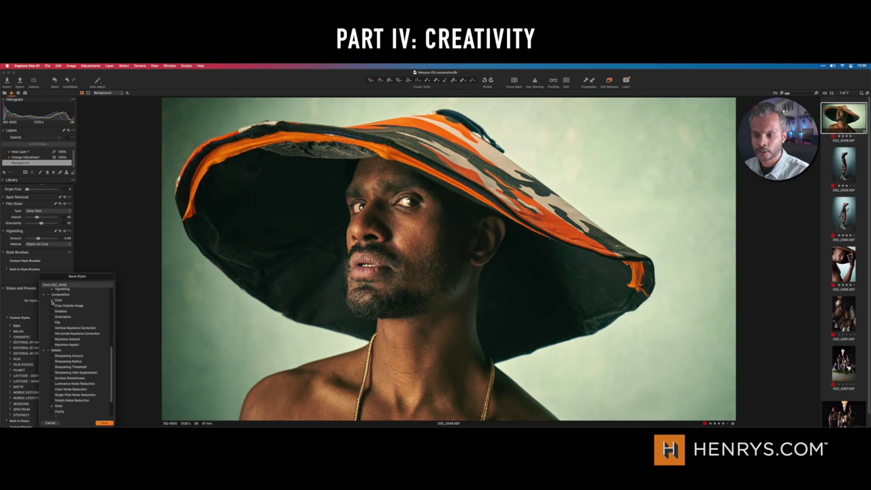
Step: Save the custom style in the Styles folder under the name NikonZ5-WarmFilm
left_click(104, 422)
type("NikonZcostyle5")
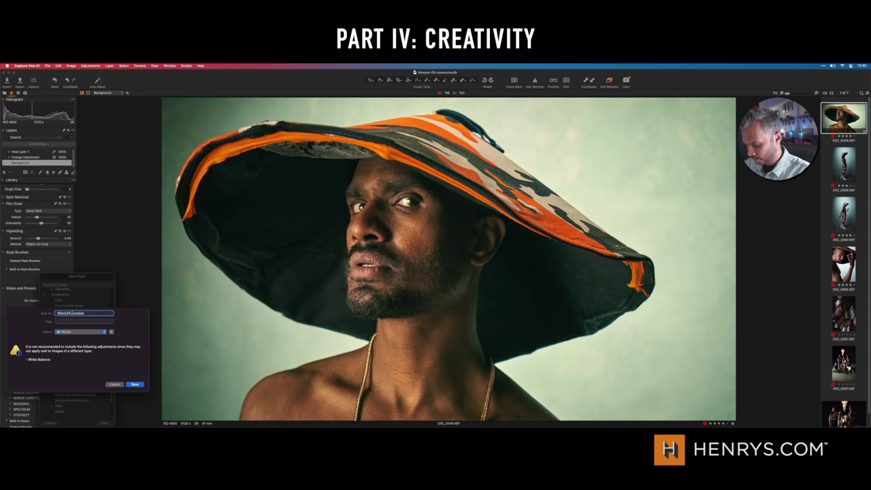
type("-WarmFilm")
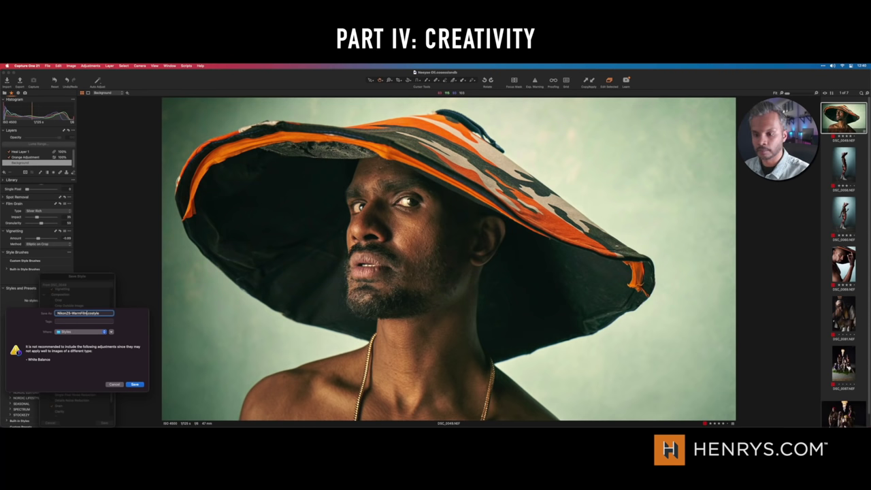
left_click(134, 385)
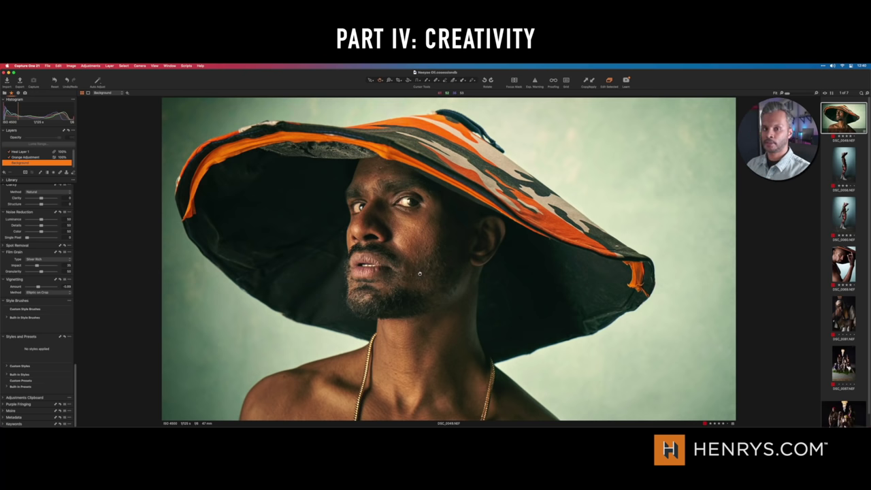
Step: Apply the NikonZ5-WarmFilm custom style to the two full-length photos that follow the hat portrait
key("Down")
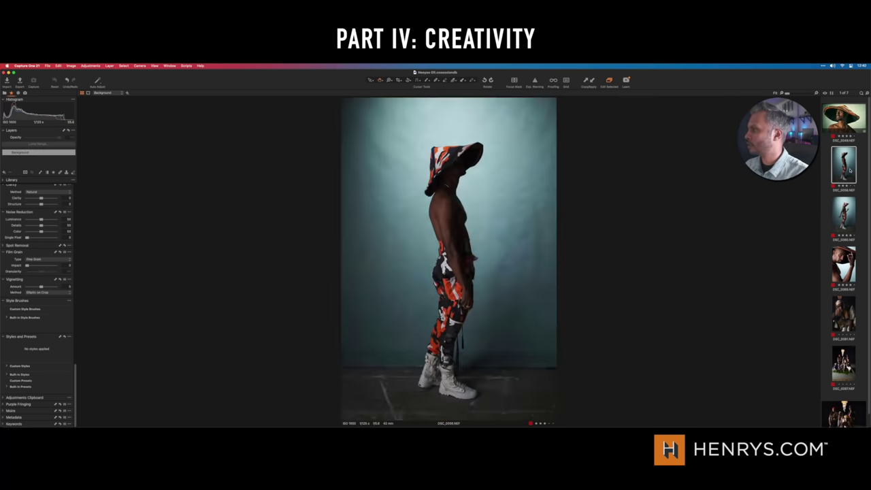
left_click(9, 366)
left_click(27, 368)
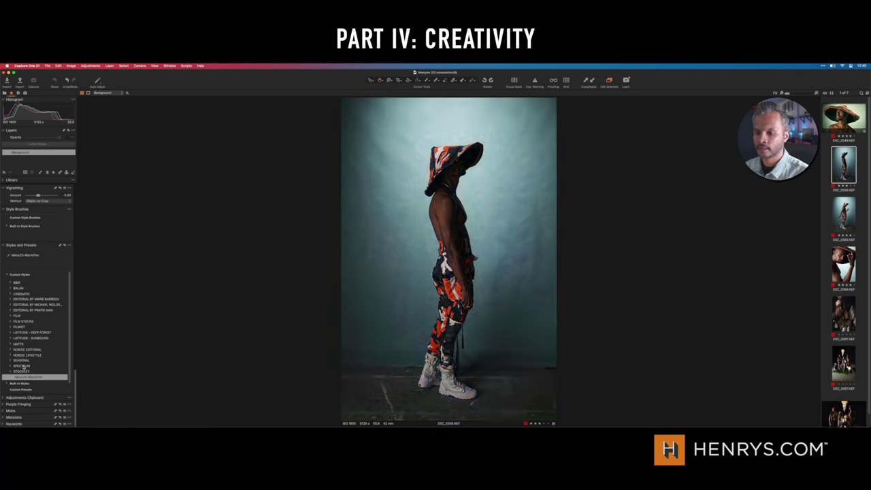
key("Down")
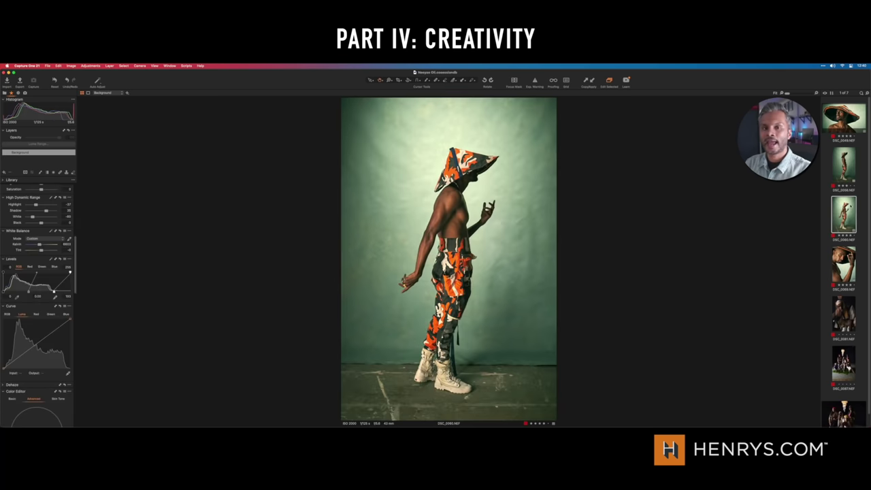